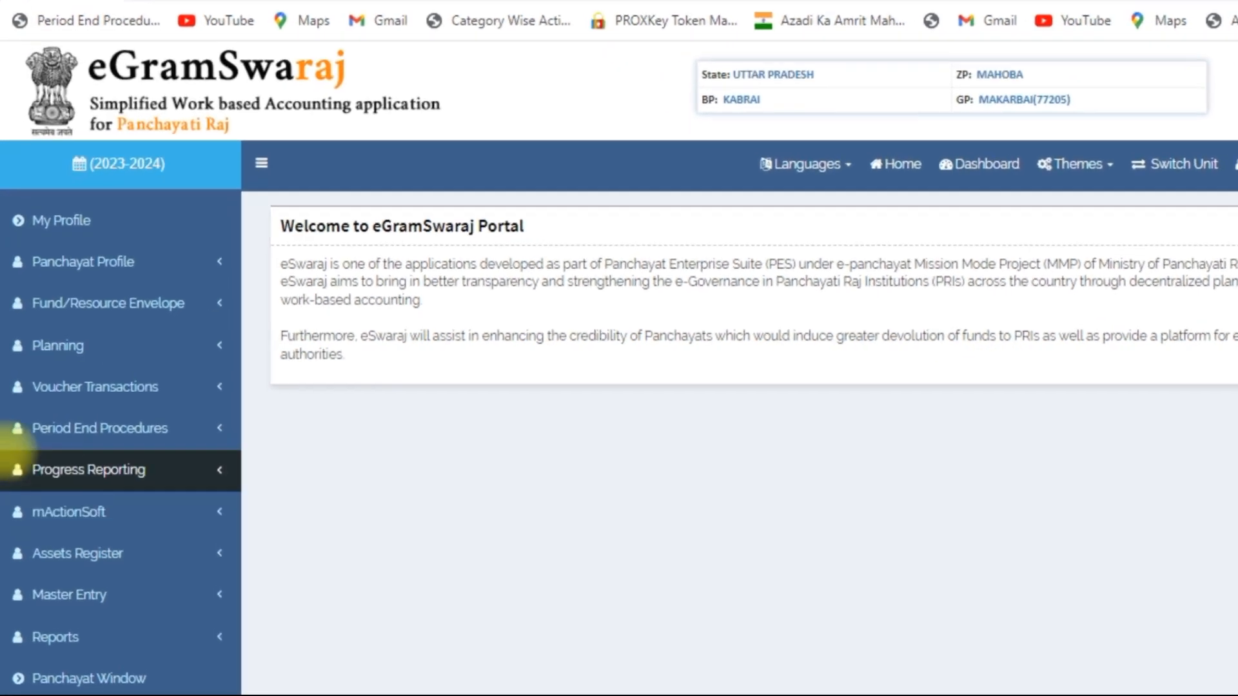
Step: Open the Register Activity form in the planning activity pool and choose Theme 2 - Healthy Village
{"action": "left_click", "coordinate": [71, 341]}
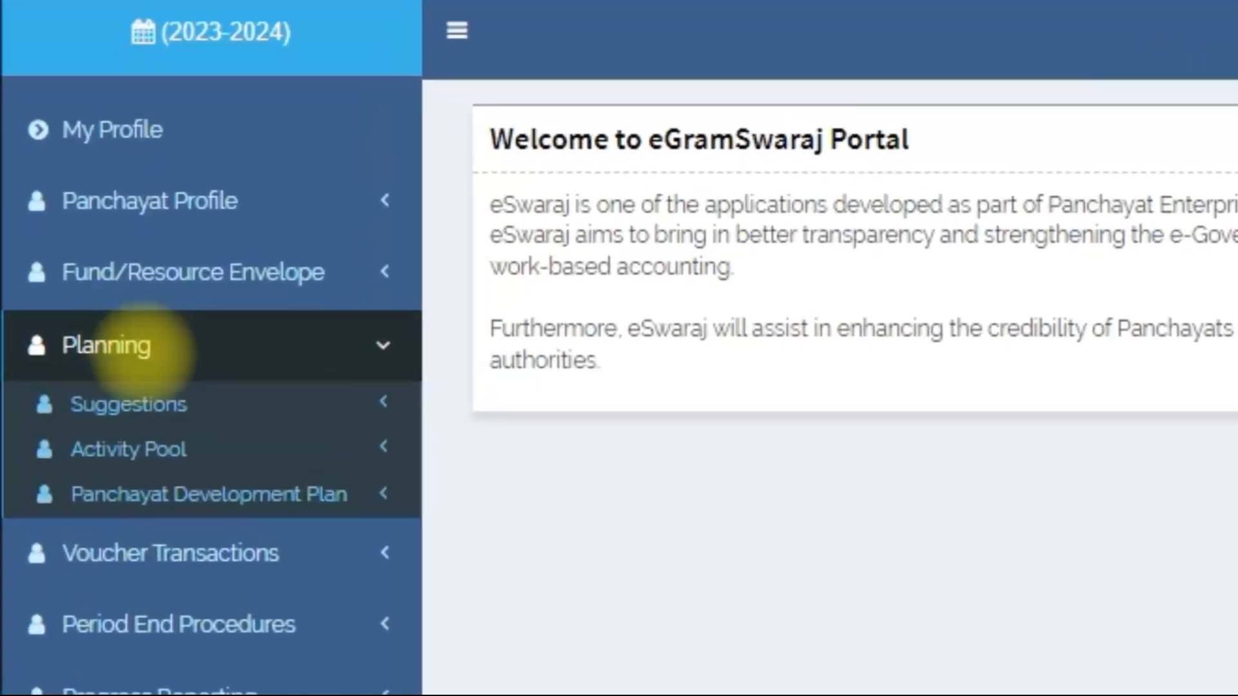
{"action": "left_click", "coordinate": [125, 448]}
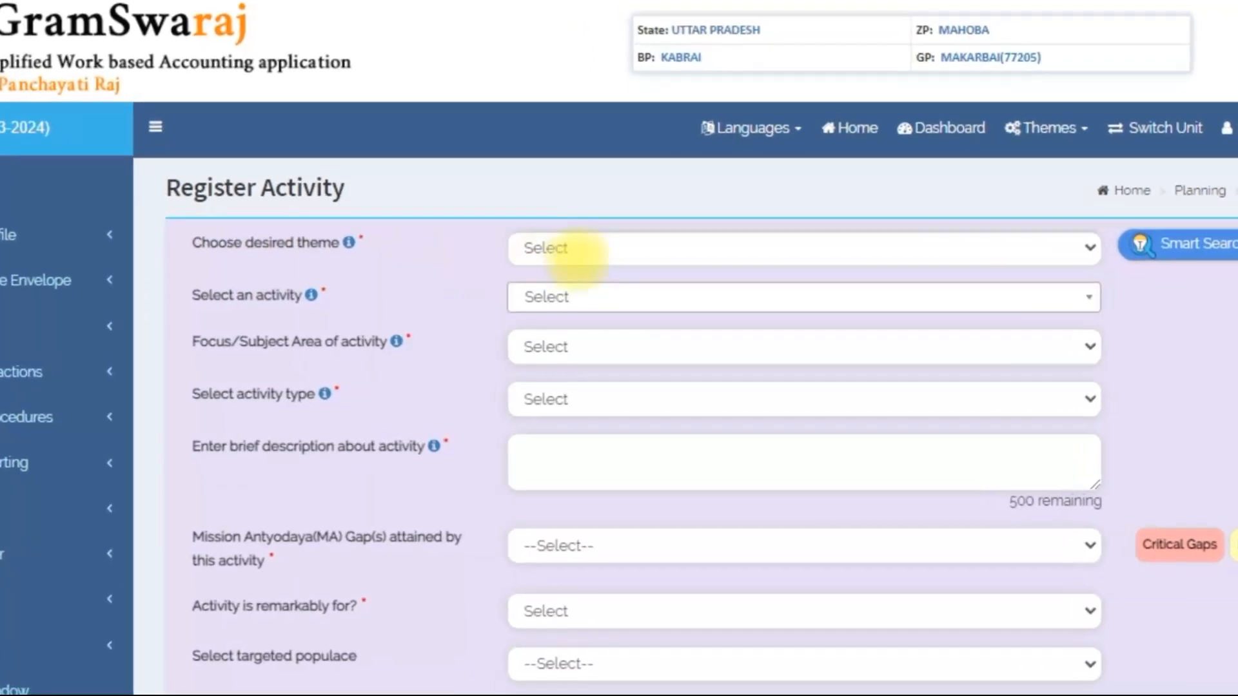
{"action": "left_click", "coordinate": [609, 258]}
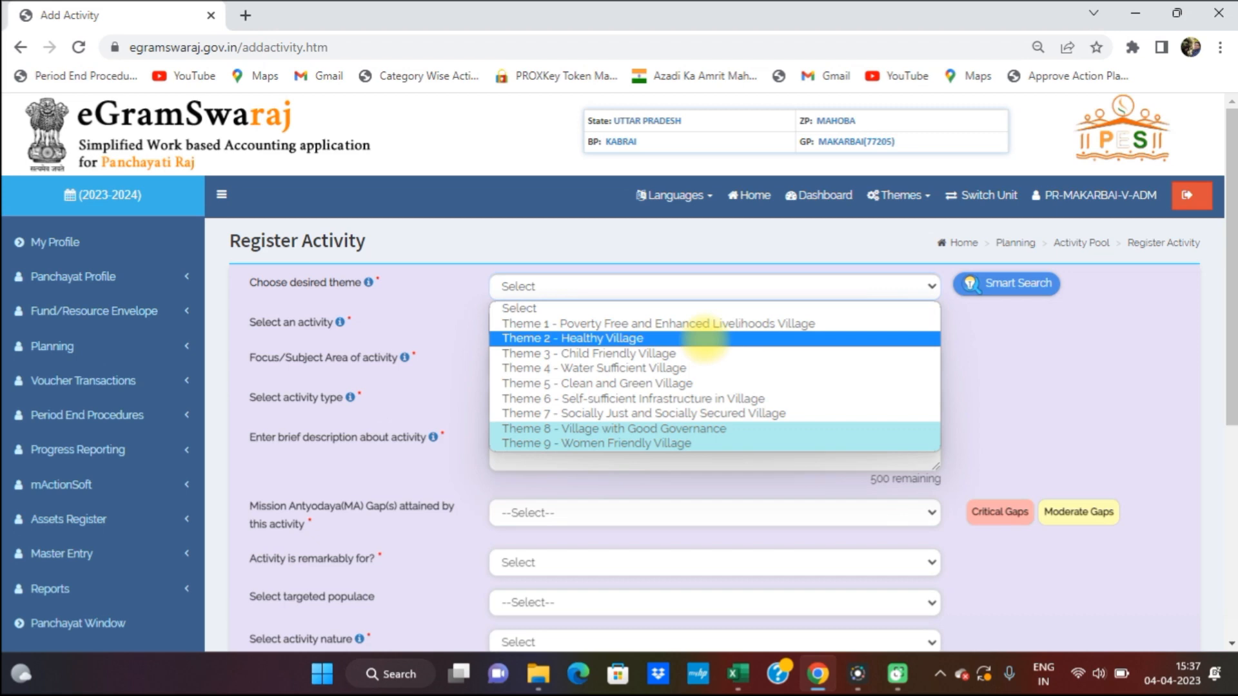
{"action": "left_click", "coordinate": [659, 325]}
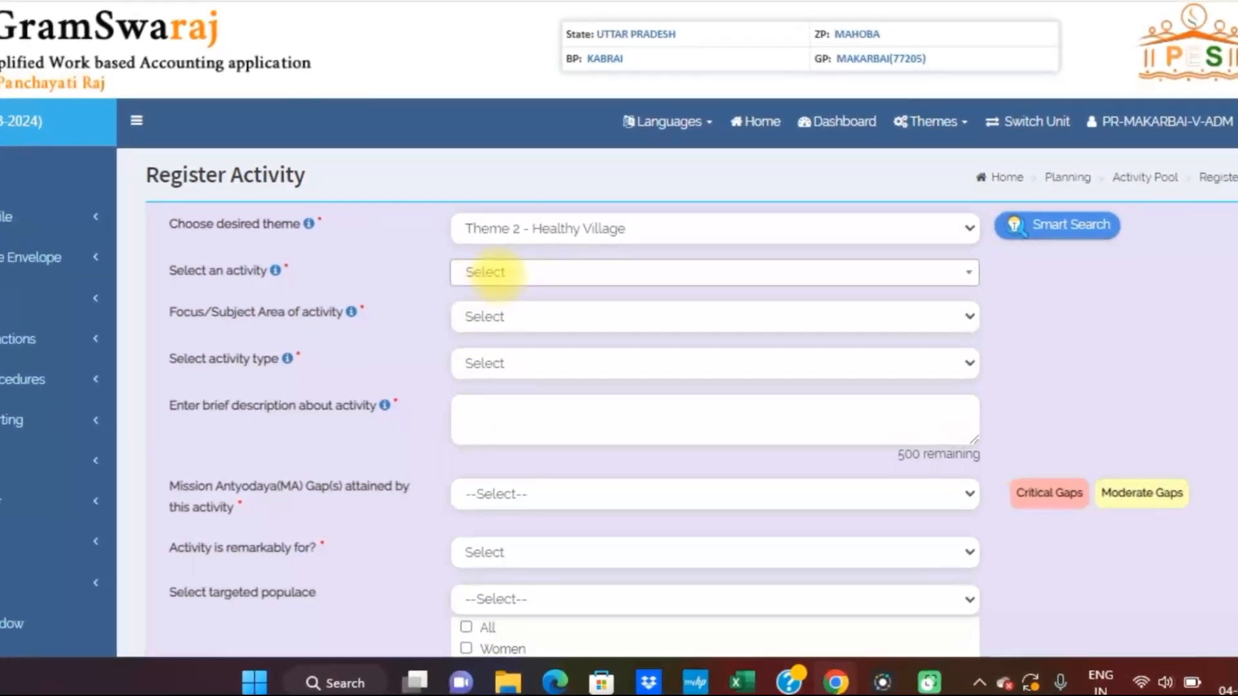
Step: Examine the activities offered for the Healthy Village theme
{"action": "left_click", "coordinate": [490, 279]}
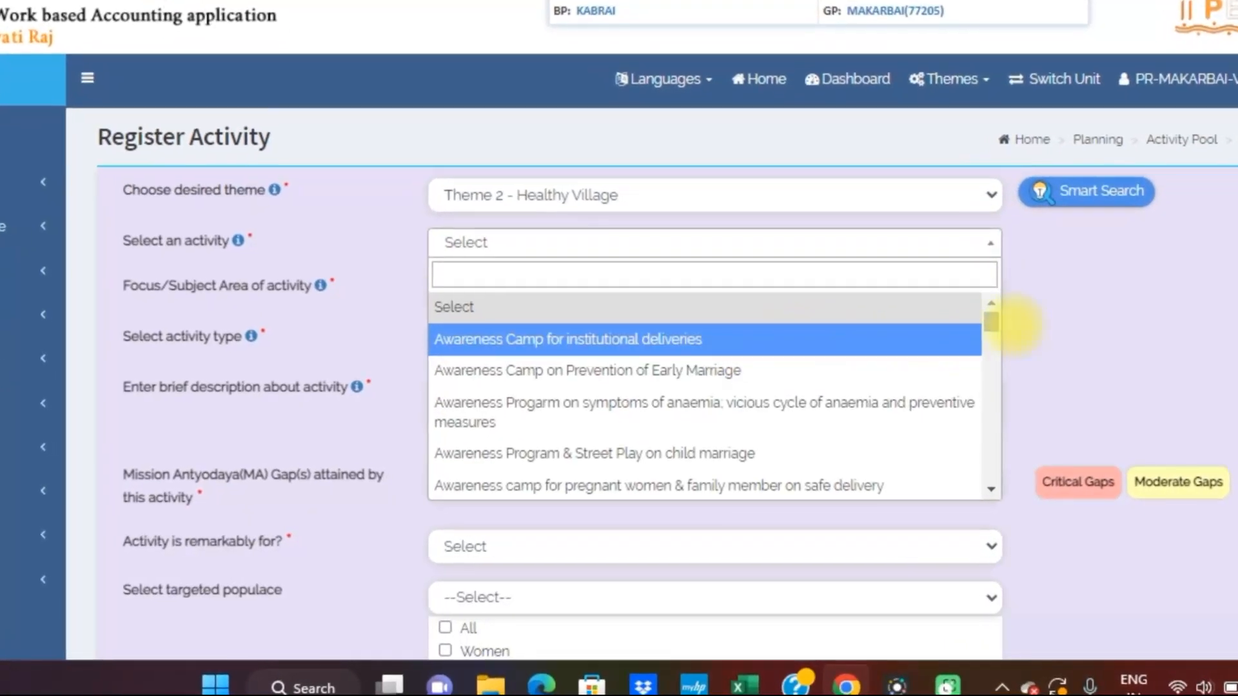
{"action": "scroll", "coordinate": [985, 336], "scroll_direction": "down", "scroll_amount": 2}
{"action": "mouse_move", "coordinate": [1006, 312]}
{"action": "left_mouse_down"}
{"action": "mouse_move", "coordinate": [1007, 333]}
{"action": "mouse_move", "coordinate": [1025, 320]}
{"action": "left_mouse_up"}
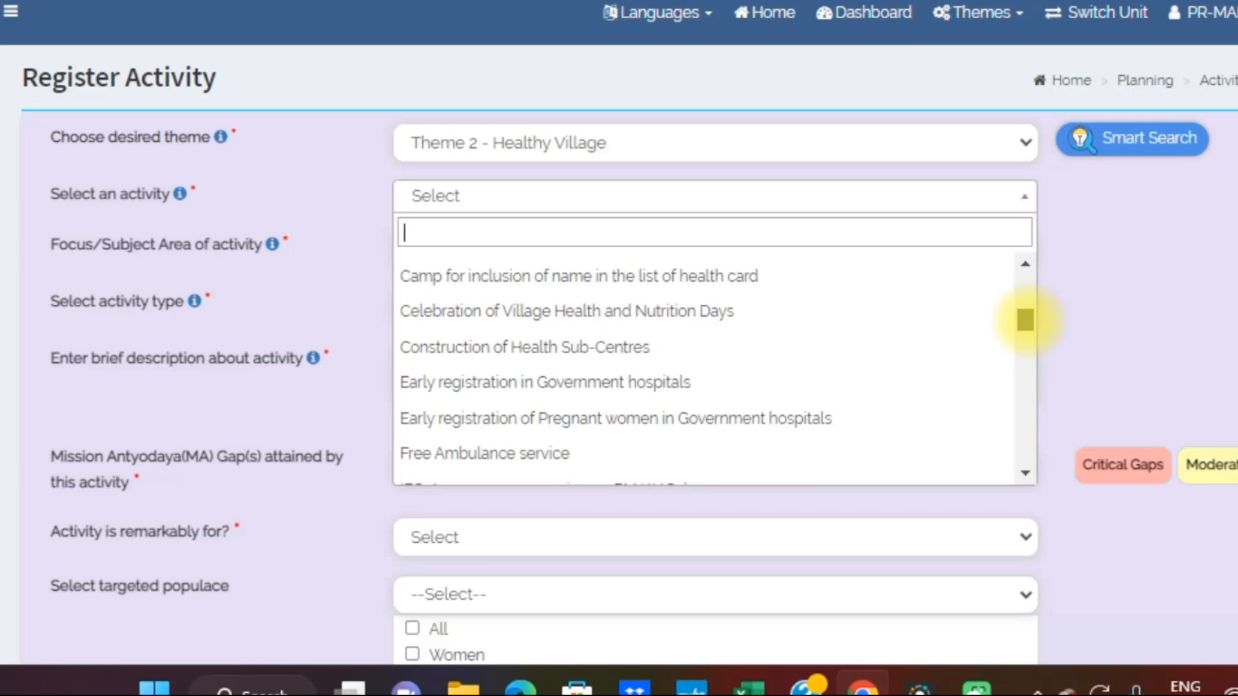
{"action": "scroll", "coordinate": [644, 342], "scroll_direction": "up", "scroll_amount": 5}
{"action": "scroll", "coordinate": [562, 340], "scroll_direction": "down", "scroll_amount": 8}
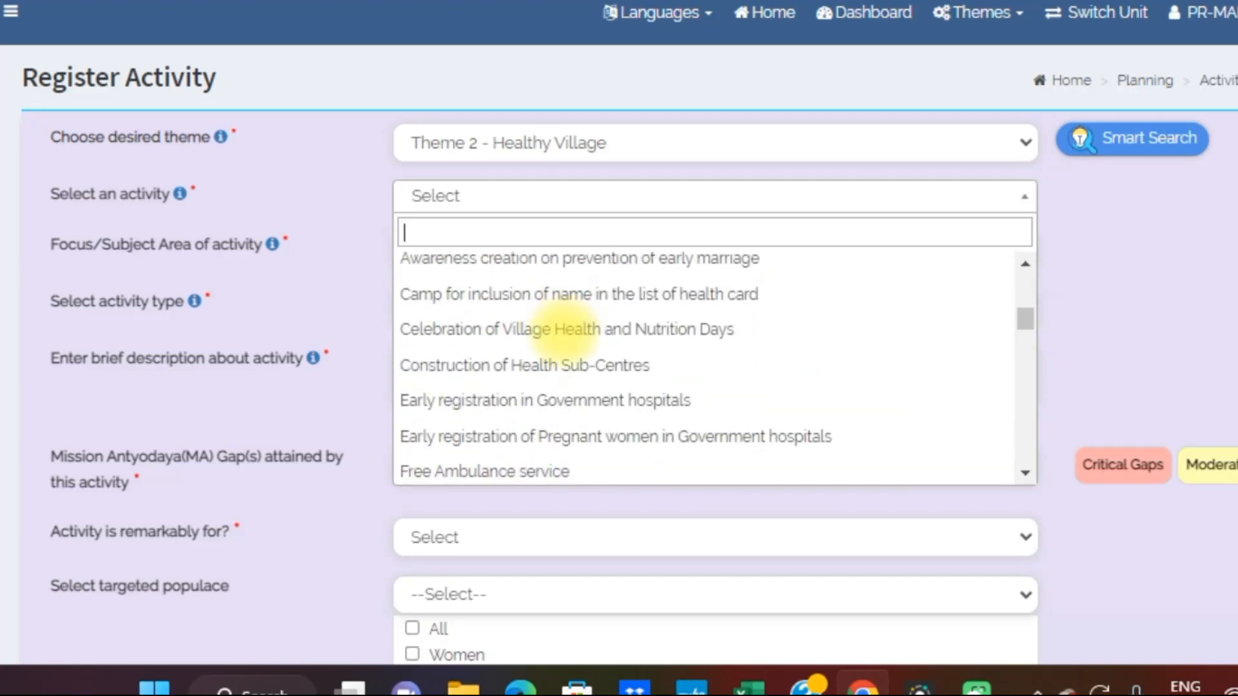
{"action": "scroll", "coordinate": [564, 332], "scroll_direction": "down", "scroll_amount": 10}
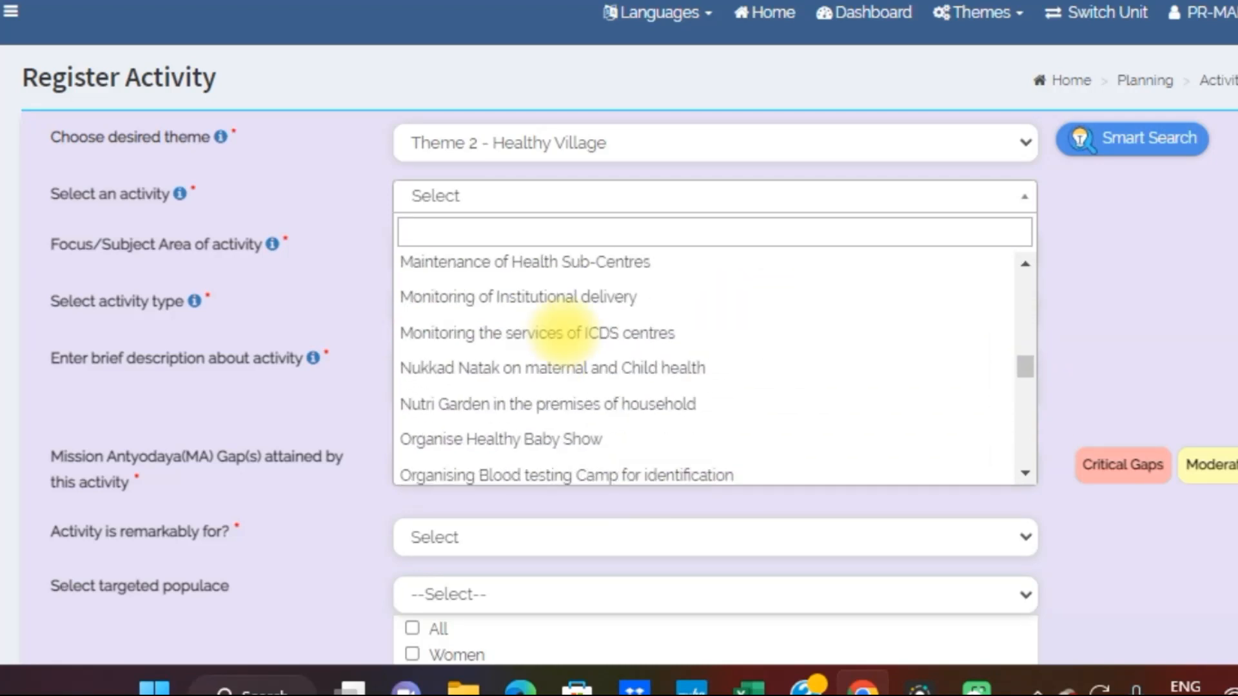
{"action": "scroll", "coordinate": [563, 329], "scroll_direction": "down", "scroll_amount": 15}
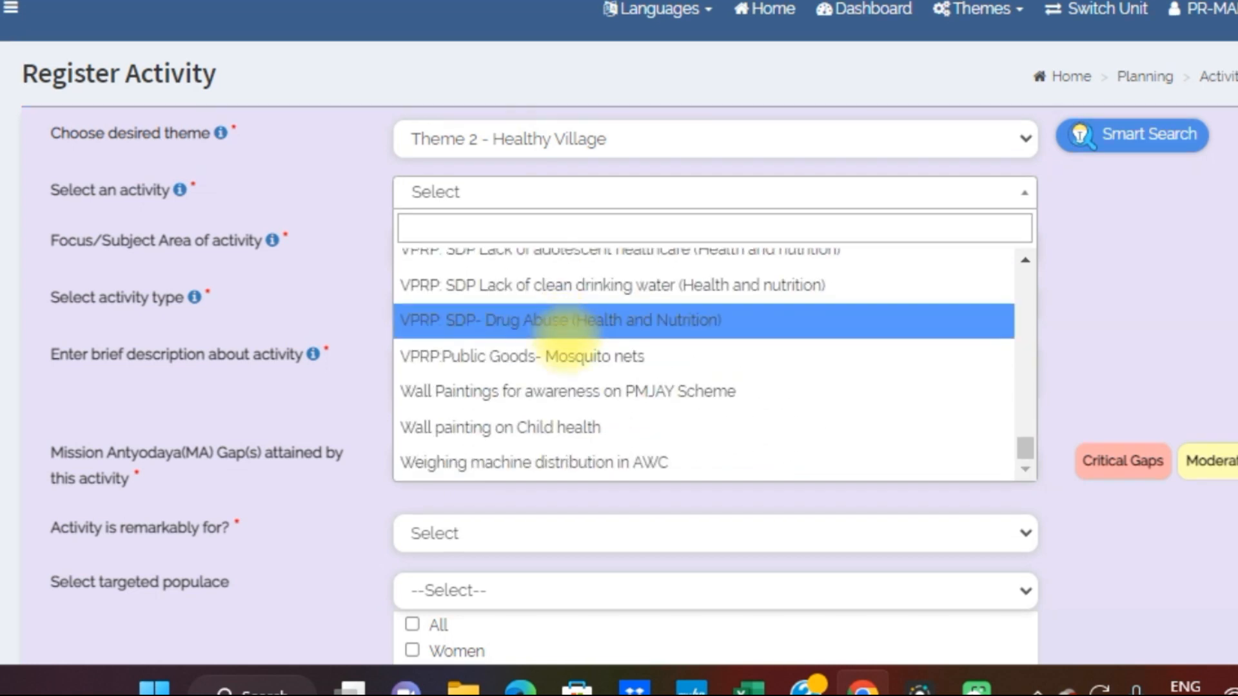
{"action": "scroll", "coordinate": [697, 123], "scroll_direction": "up", "scroll_amount": 8}
{"action": "scroll", "coordinate": [567, 342], "scroll_direction": "down", "scroll_amount": 4}
{"action": "scroll", "coordinate": [568, 169], "scroll_direction": "up", "scroll_amount": 3}
{"action": "scroll", "coordinate": [567, 169], "scroll_direction": "up", "scroll_amount": 15}
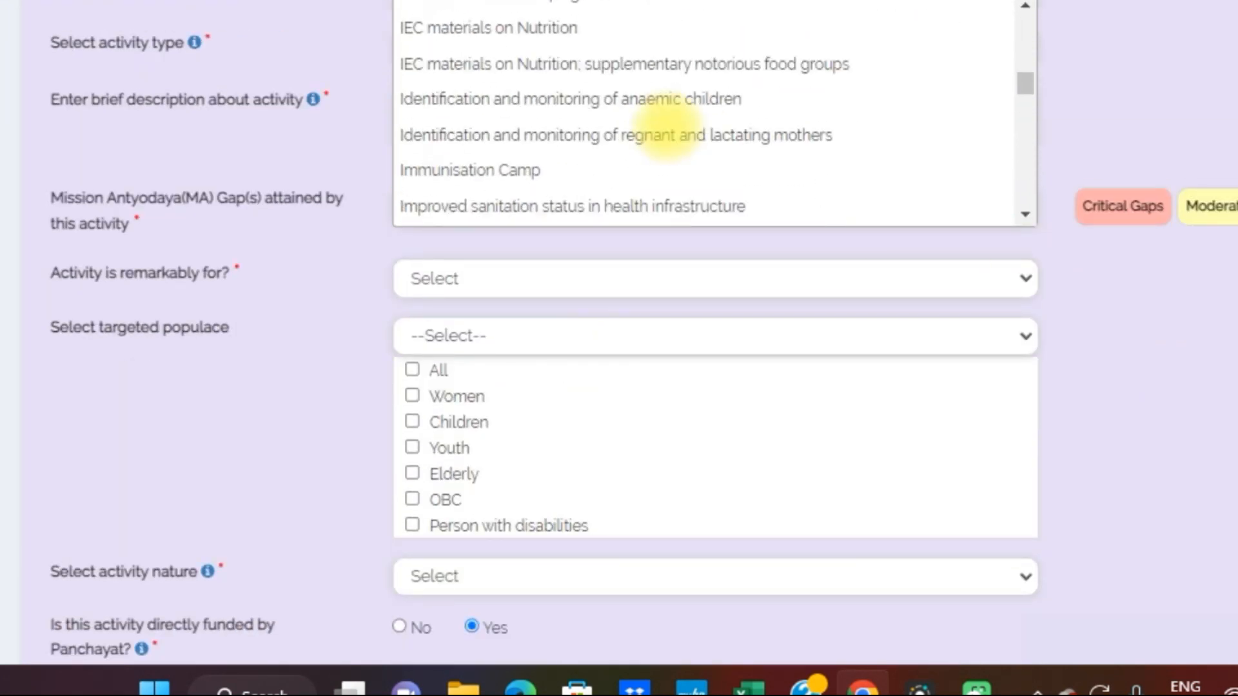
{"action": "scroll", "coordinate": [712, 125], "scroll_direction": "up", "scroll_amount": 4}
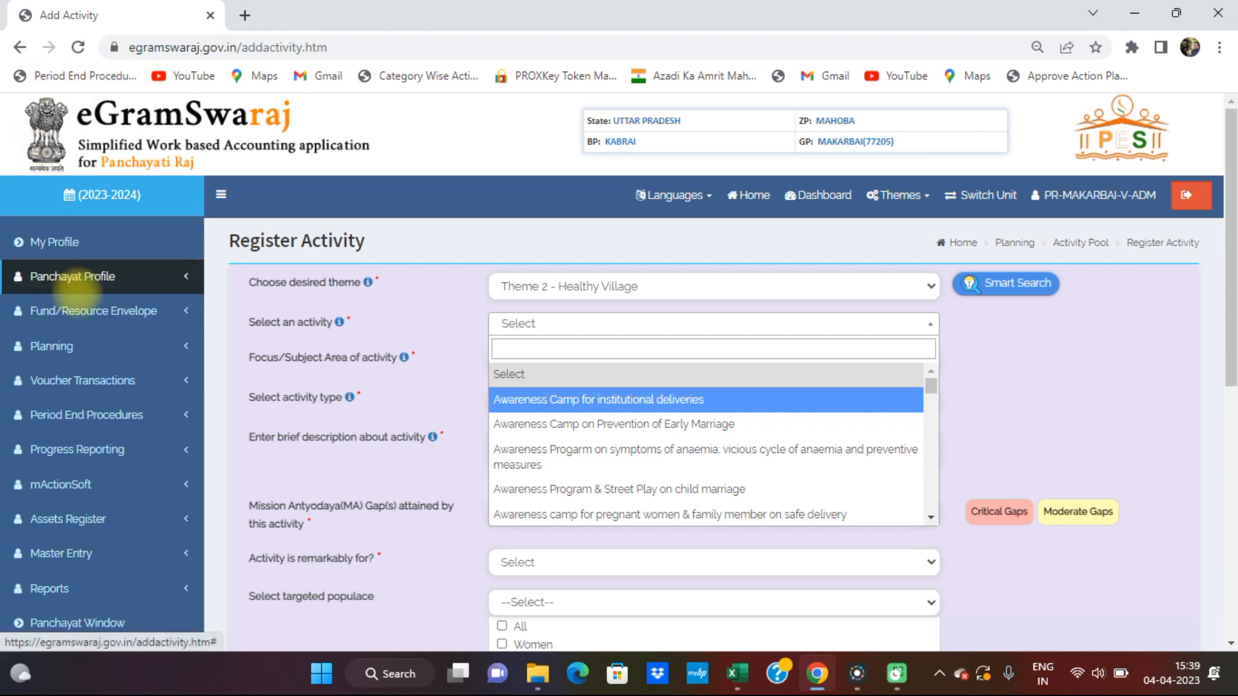
Step: Open Expected Funds Allocation and examine the XV Finance Commission tied and basic grant allocations among the center schemes
{"action": "left_click", "coordinate": [97, 312]}
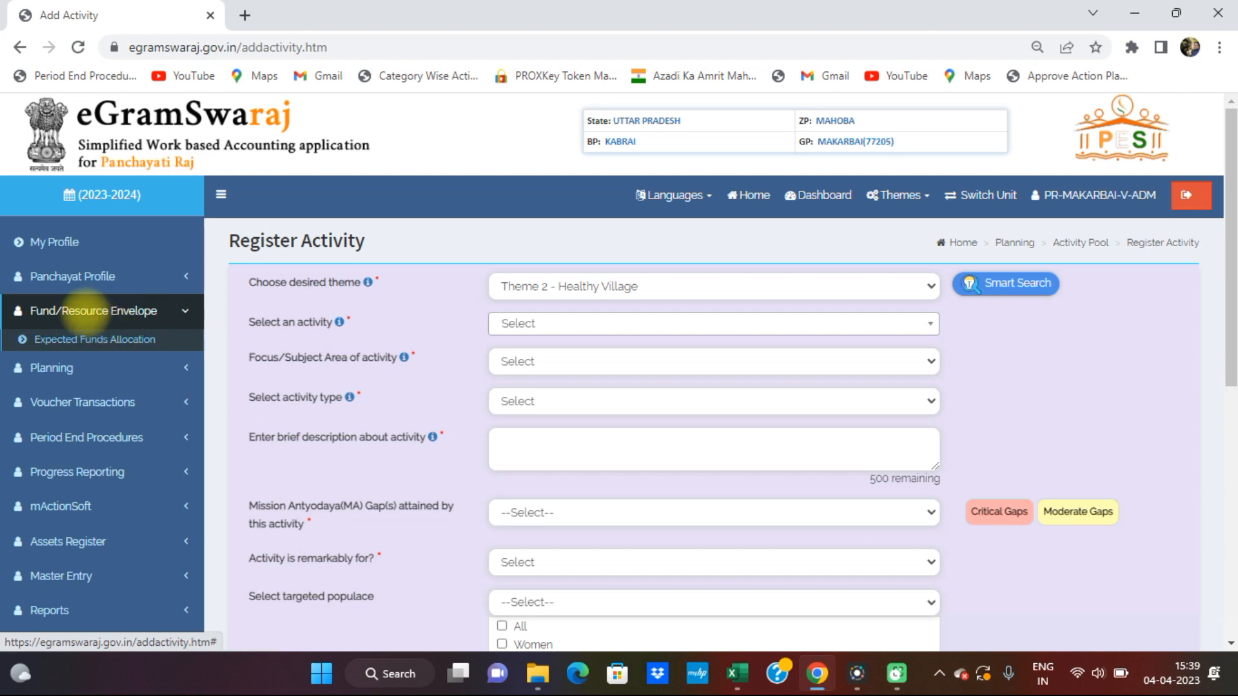
{"action": "left_click", "coordinate": [110, 338]}
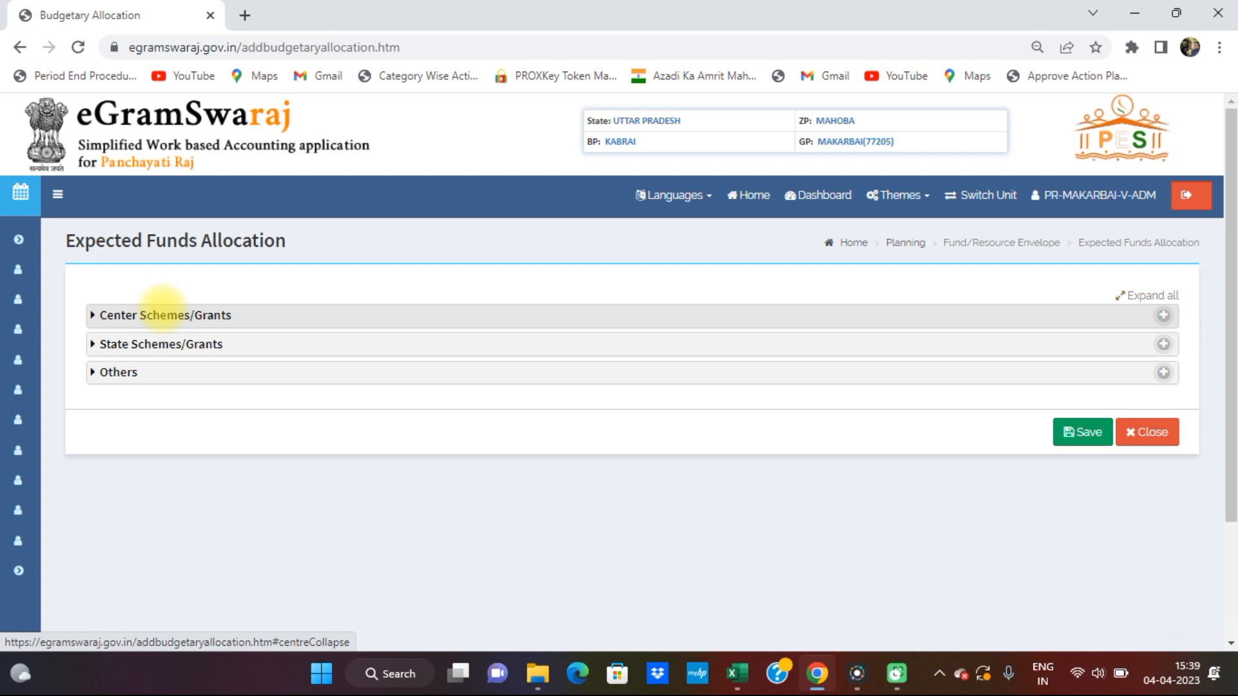
{"action": "left_click", "coordinate": [162, 315]}
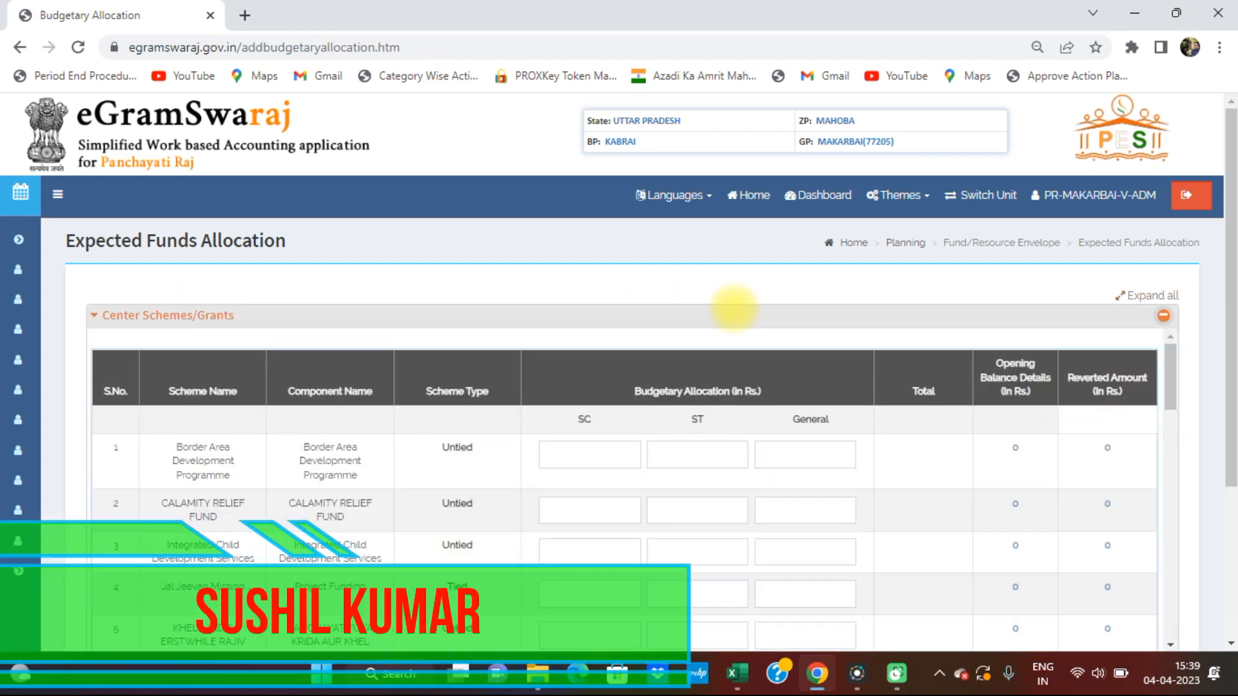
{"action": "scroll", "coordinate": [734, 308], "scroll_direction": "down", "scroll_amount": 3}
{"action": "scroll", "coordinate": [609, 311], "scroll_direction": "down", "scroll_amount": 12}
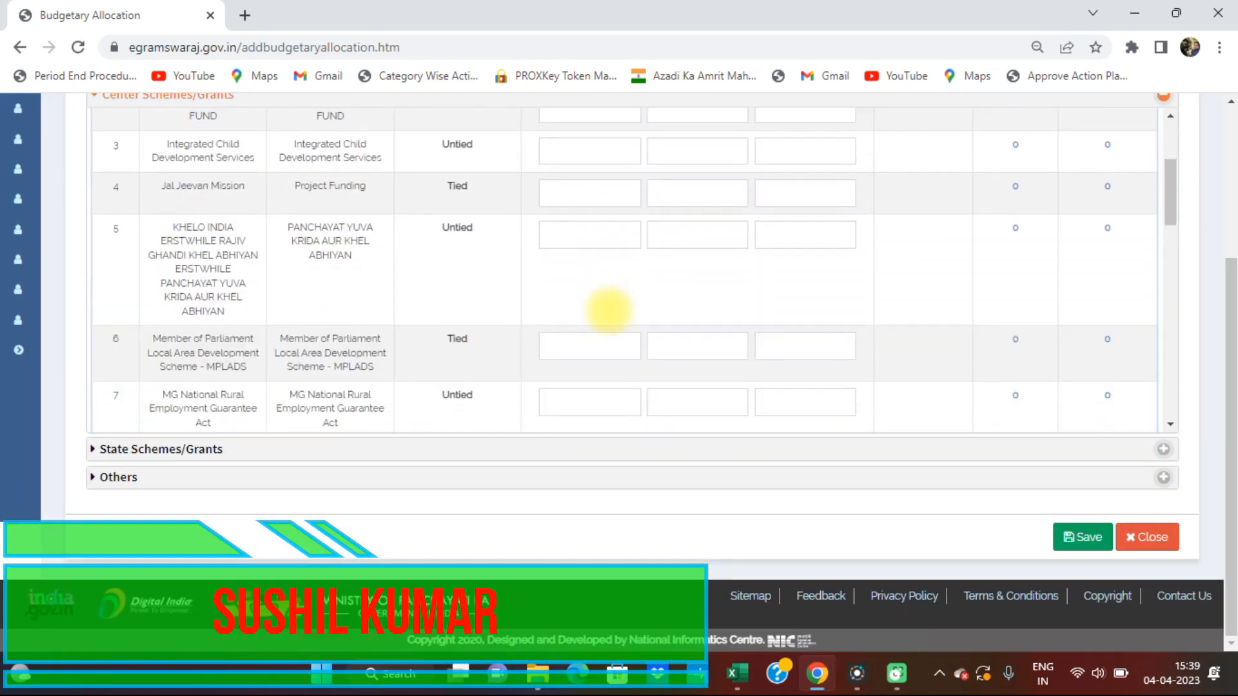
{"action": "scroll", "coordinate": [609, 311], "scroll_direction": "down", "scroll_amount": 3}
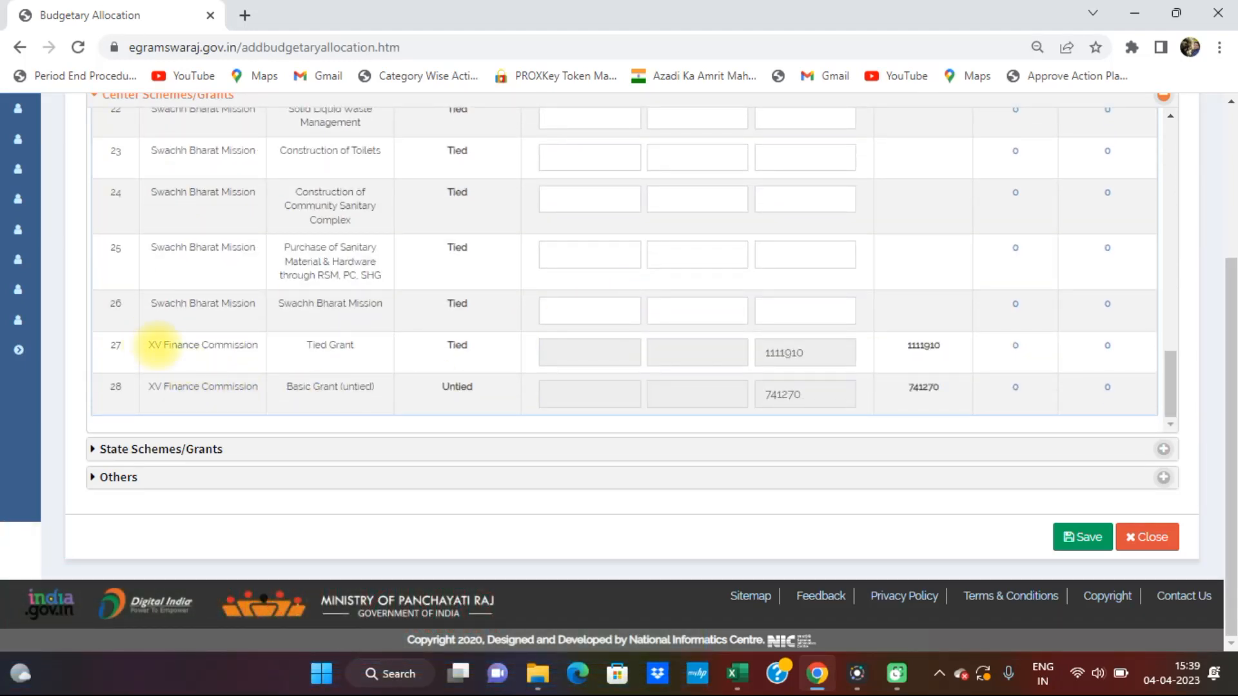
{"action": "left_click_drag", "start_coordinate": [151, 345], "coordinate": [355, 345]}
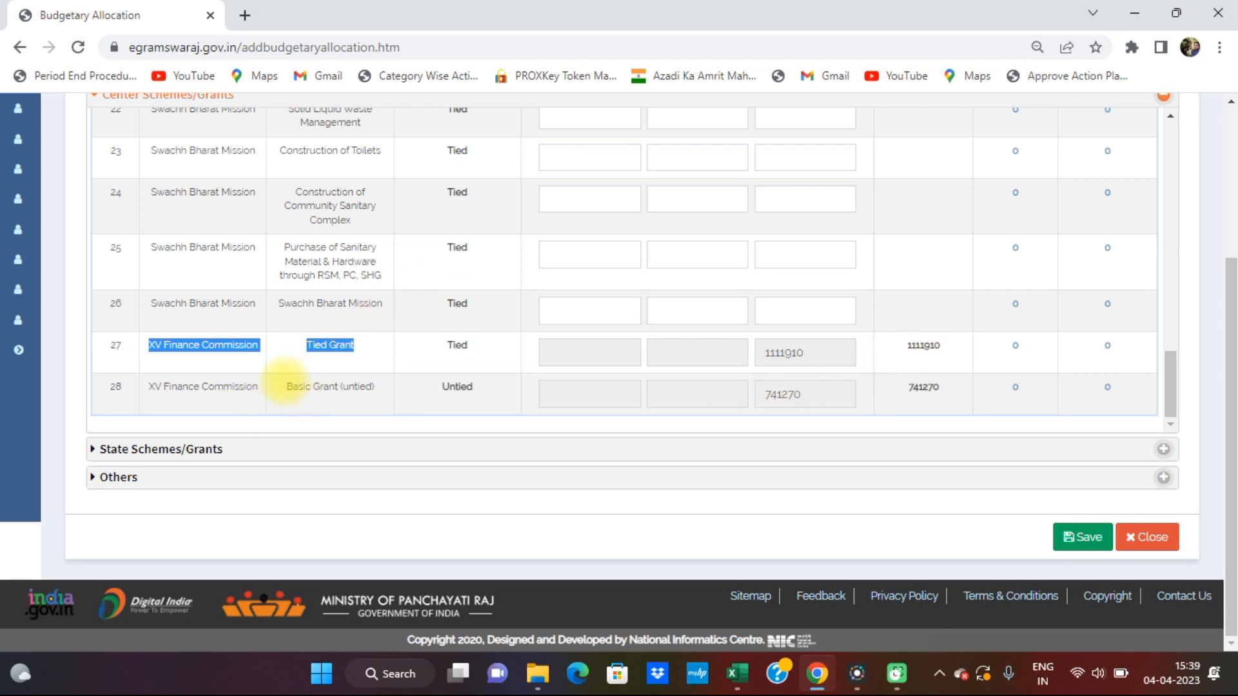
{"action": "left_click_drag", "start_coordinate": [282, 388], "coordinate": [442, 386]}
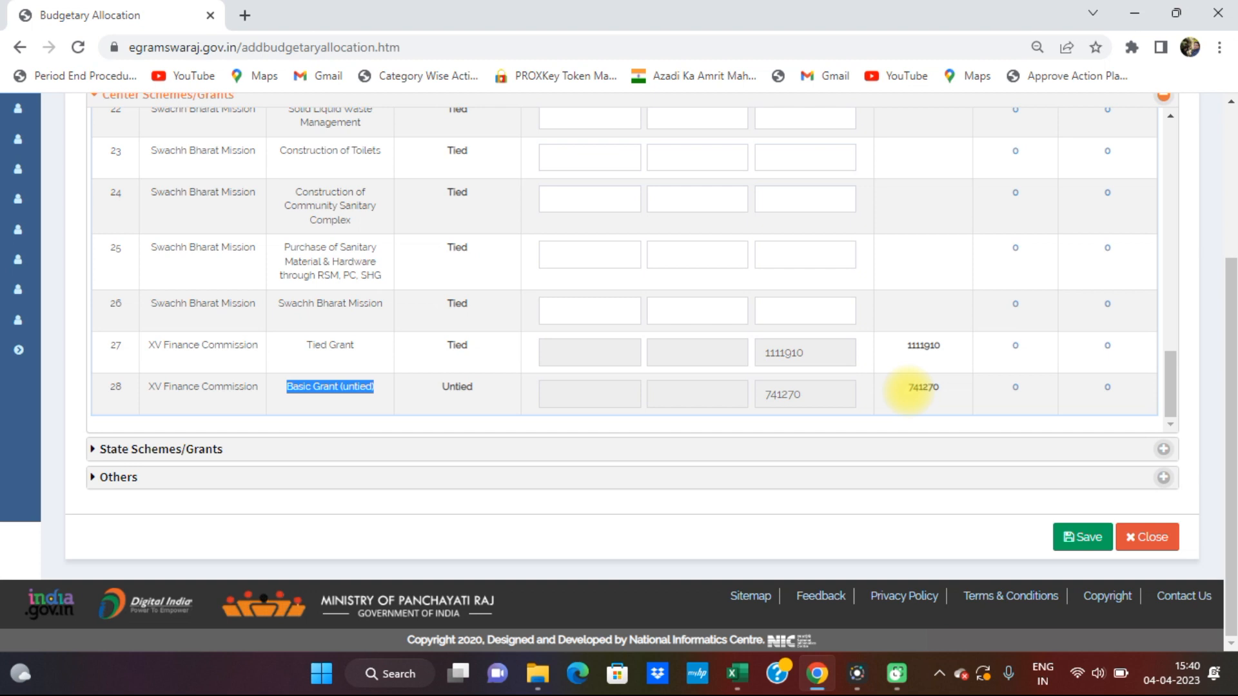
{"action": "scroll", "coordinate": [615, 358], "scroll_direction": "up", "scroll_amount": 5}
{"action": "scroll", "coordinate": [613, 354], "scroll_direction": "down", "scroll_amount": 5}
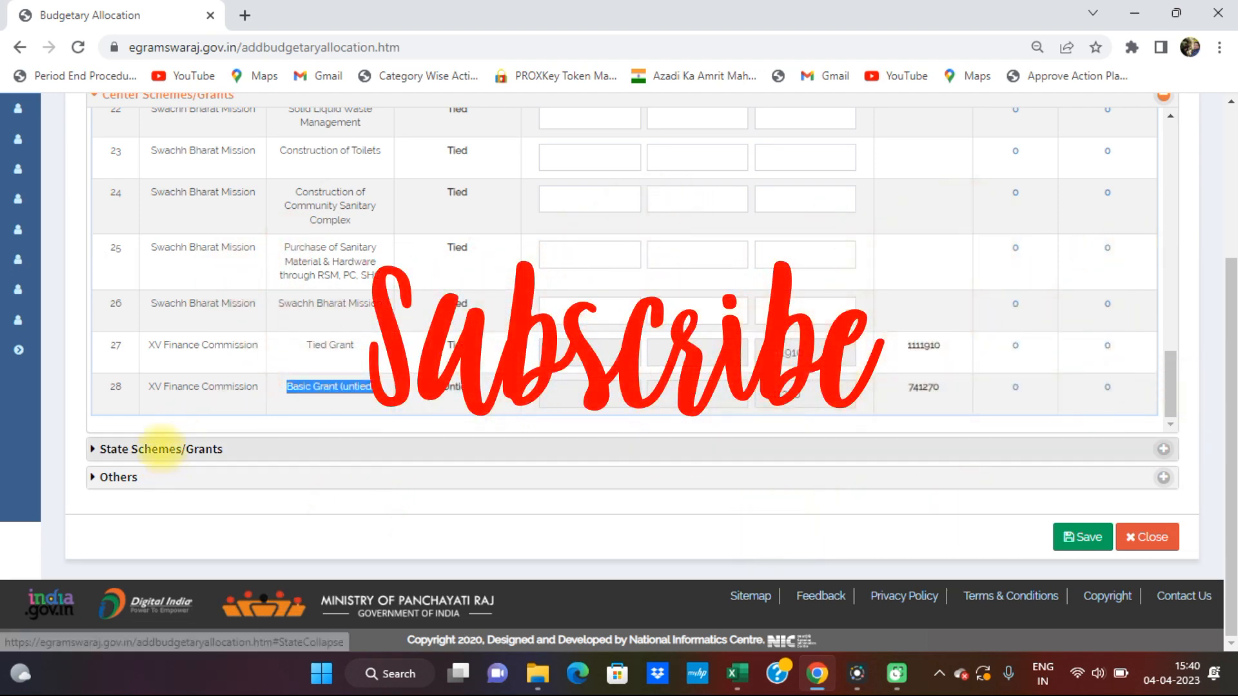
Step: Expand State Schemes/Grants and examine the 5th State Finance Commission allocation for the Development component
{"action": "left_click", "coordinate": [158, 449]}
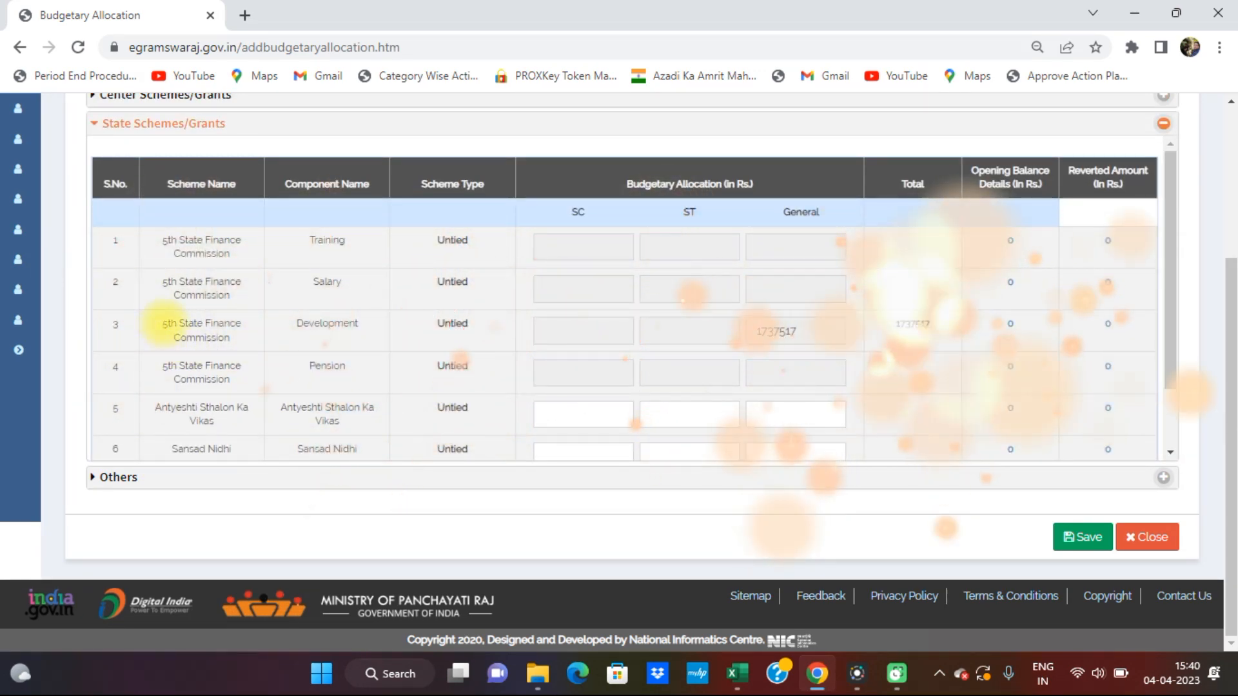
{"action": "left_click_drag", "start_coordinate": [161, 325], "coordinate": [976, 322]}
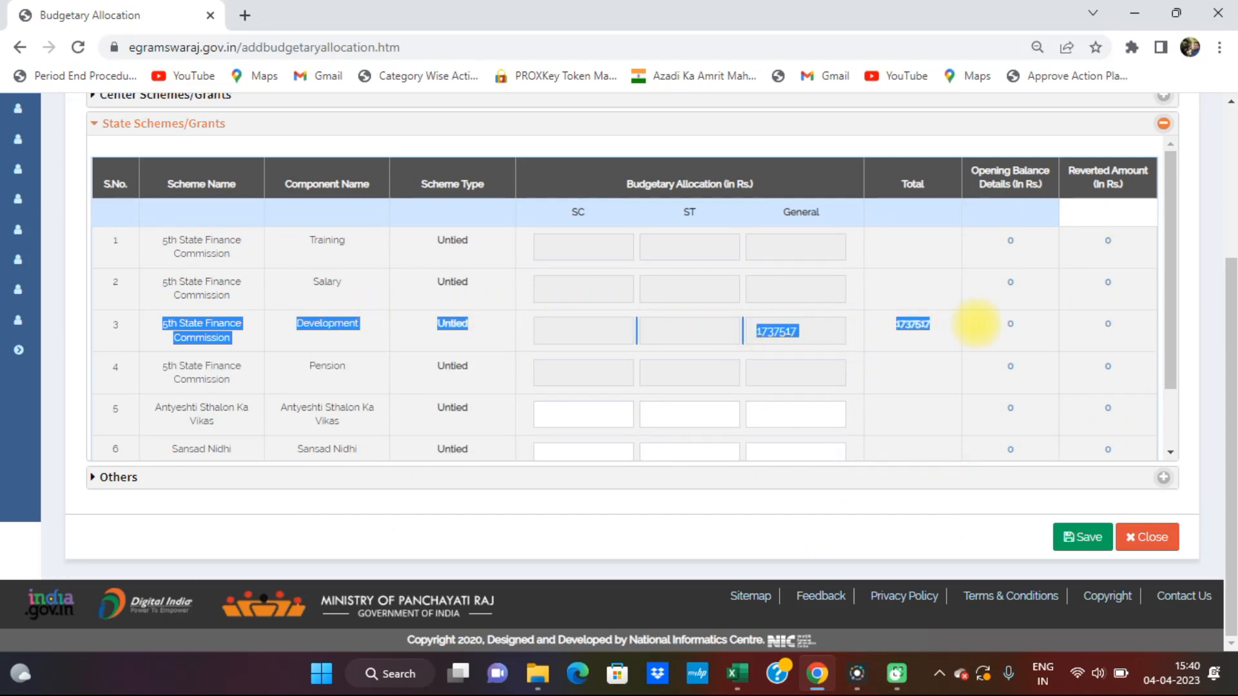
{"action": "left_click", "coordinate": [847, 330]}
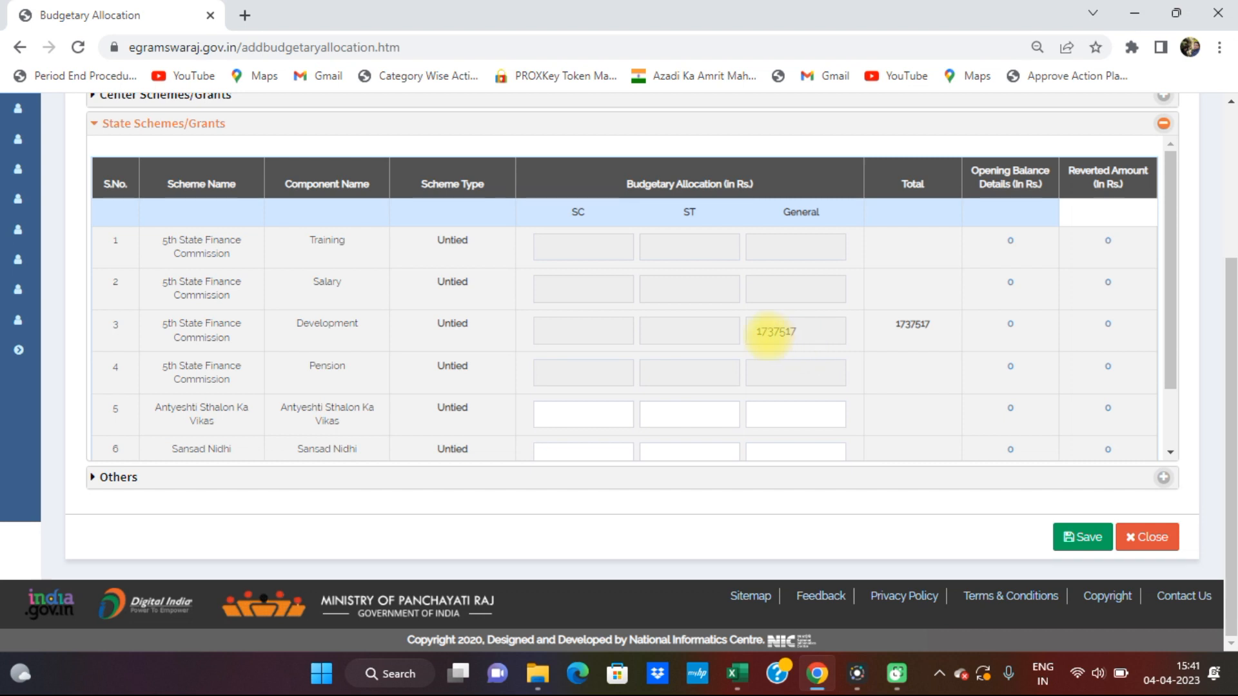
{"action": "scroll", "coordinate": [896, 306], "scroll_direction": "down", "scroll_amount": 2}
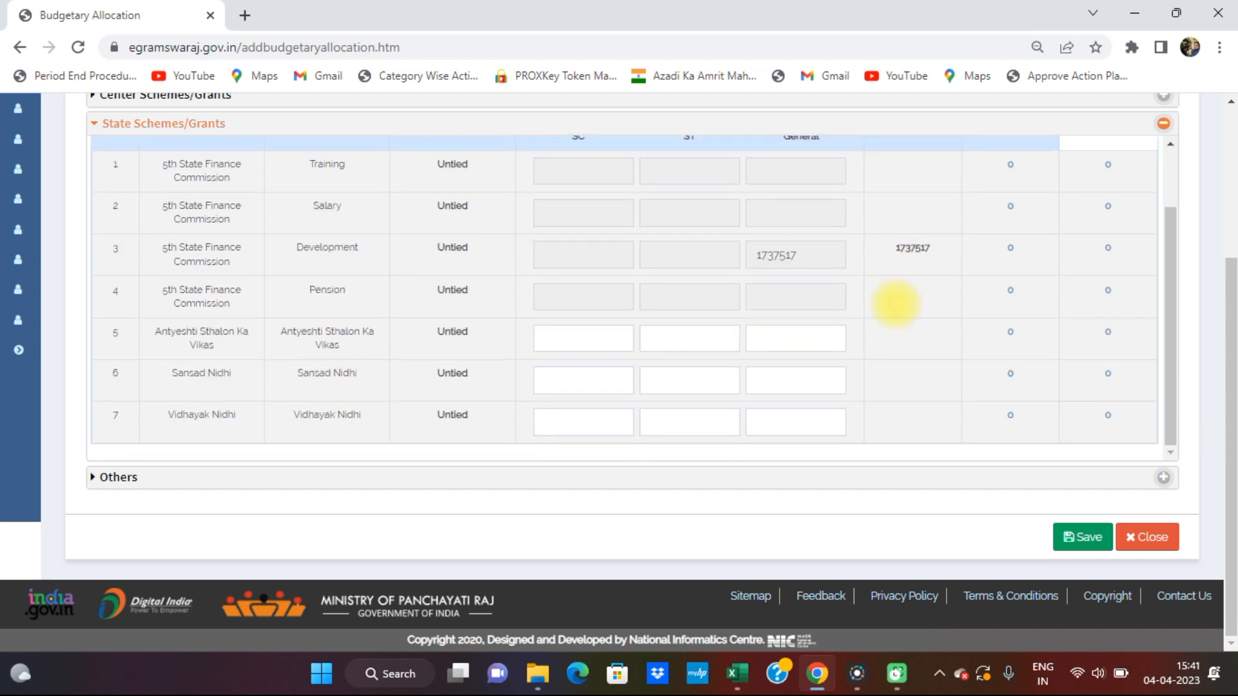
{"action": "scroll", "coordinate": [820, 309], "scroll_direction": "up", "scroll_amount": 2}
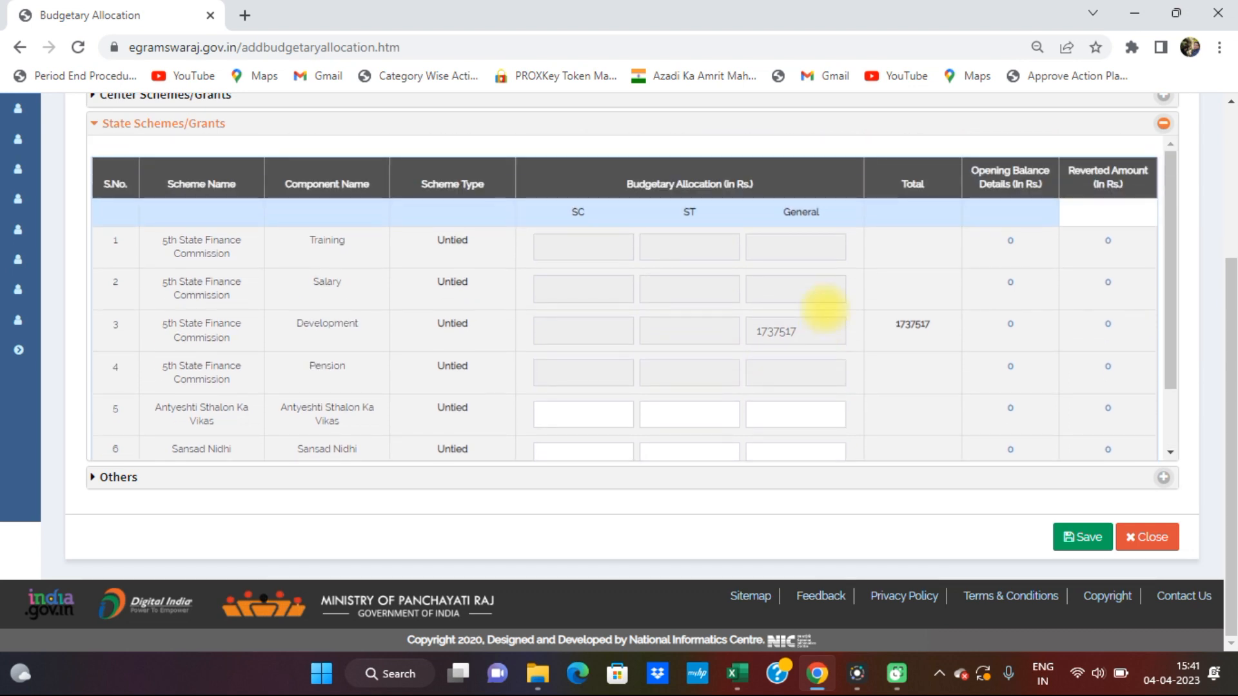
{"action": "scroll", "coordinate": [824, 310], "scroll_direction": "up", "scroll_amount": 5}
{"action": "scroll", "coordinate": [817, 262], "scroll_direction": "down", "scroll_amount": 5}
Step: Inspect the General allocation fields for Antyeshti Sthalon Ka Vikas, Sansad Nidhi and Vidhayak Nidhi
{"action": "scroll", "coordinate": [608, 365], "scroll_direction": "down", "scroll_amount": 1}
{"action": "scroll", "coordinate": [607, 365], "scroll_direction": "down", "scroll_amount": 1}
{"action": "left_click", "coordinate": [799, 338]}
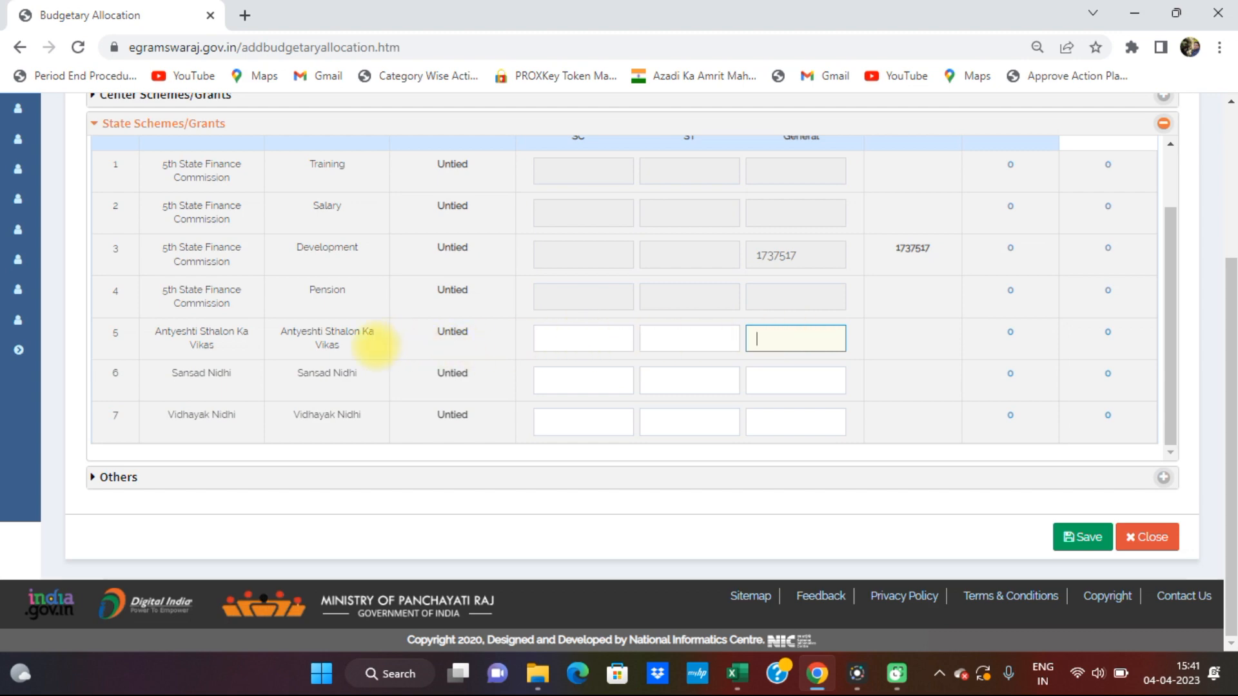
{"action": "scroll", "coordinate": [773, 330], "scroll_direction": "up", "scroll_amount": 1}
{"action": "scroll", "coordinate": [780, 284], "scroll_direction": "up", "scroll_amount": 1}
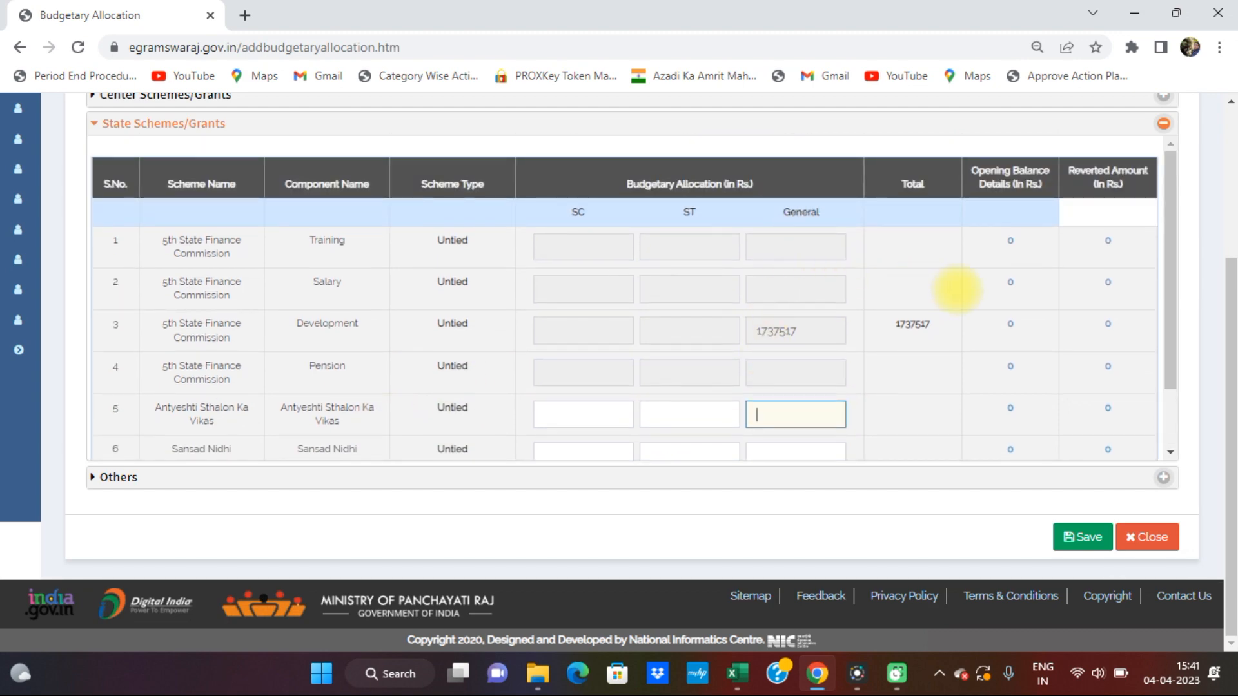
{"action": "scroll", "coordinate": [948, 284], "scroll_direction": "up", "scroll_amount": 4}
{"action": "scroll", "coordinate": [838, 255], "scroll_direction": "down", "scroll_amount": 4}
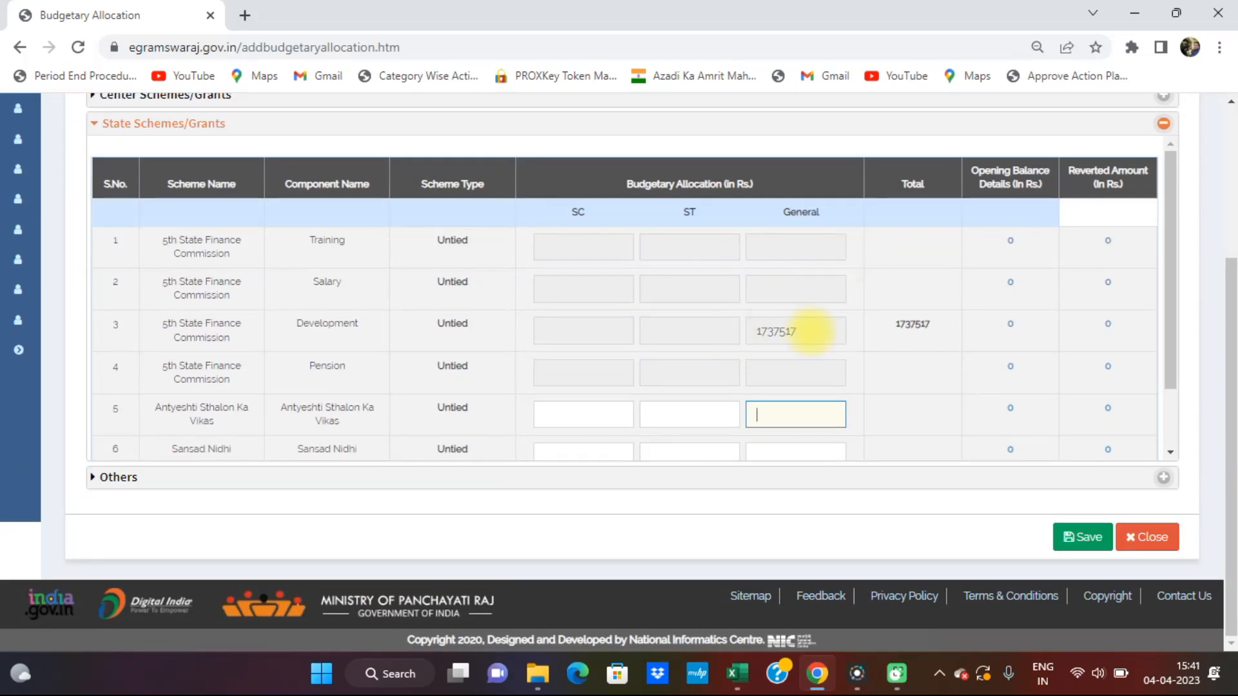
{"action": "scroll", "coordinate": [811, 330], "scroll_direction": "down", "scroll_amount": 1}
{"action": "left_click", "coordinate": [782, 381]}
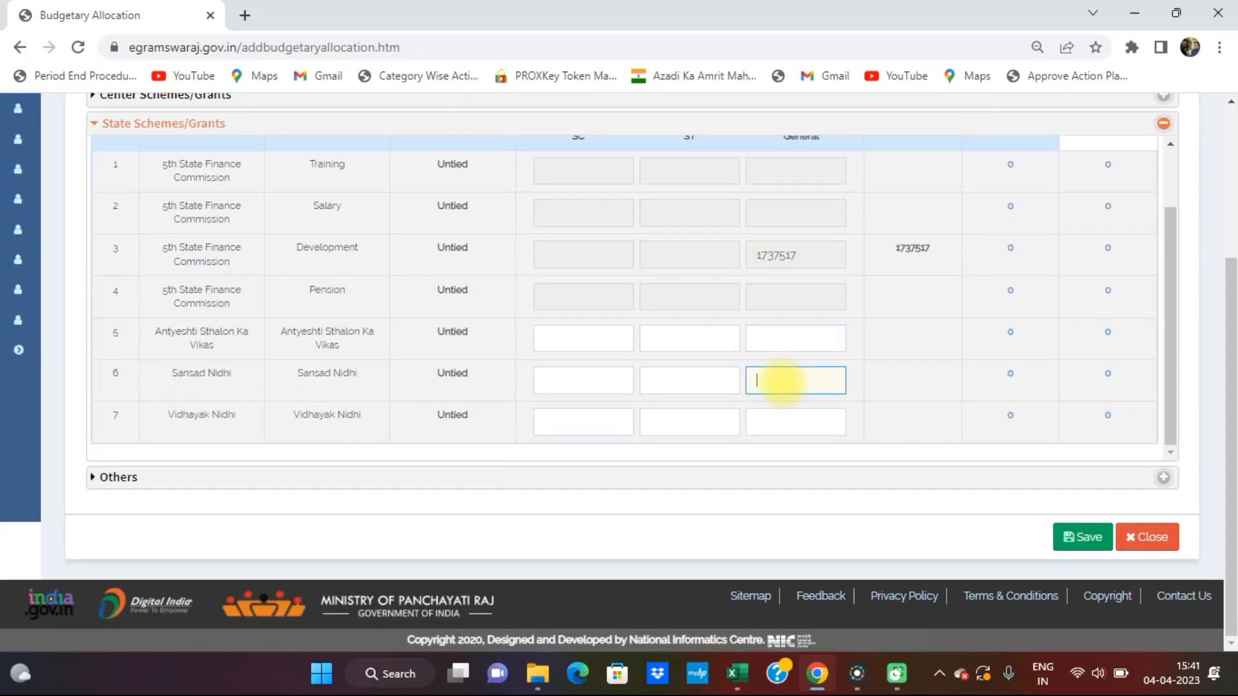
{"action": "left_click", "coordinate": [782, 423]}
{"action": "scroll", "coordinate": [693, 343], "scroll_direction": "up", "scroll_amount": 1}
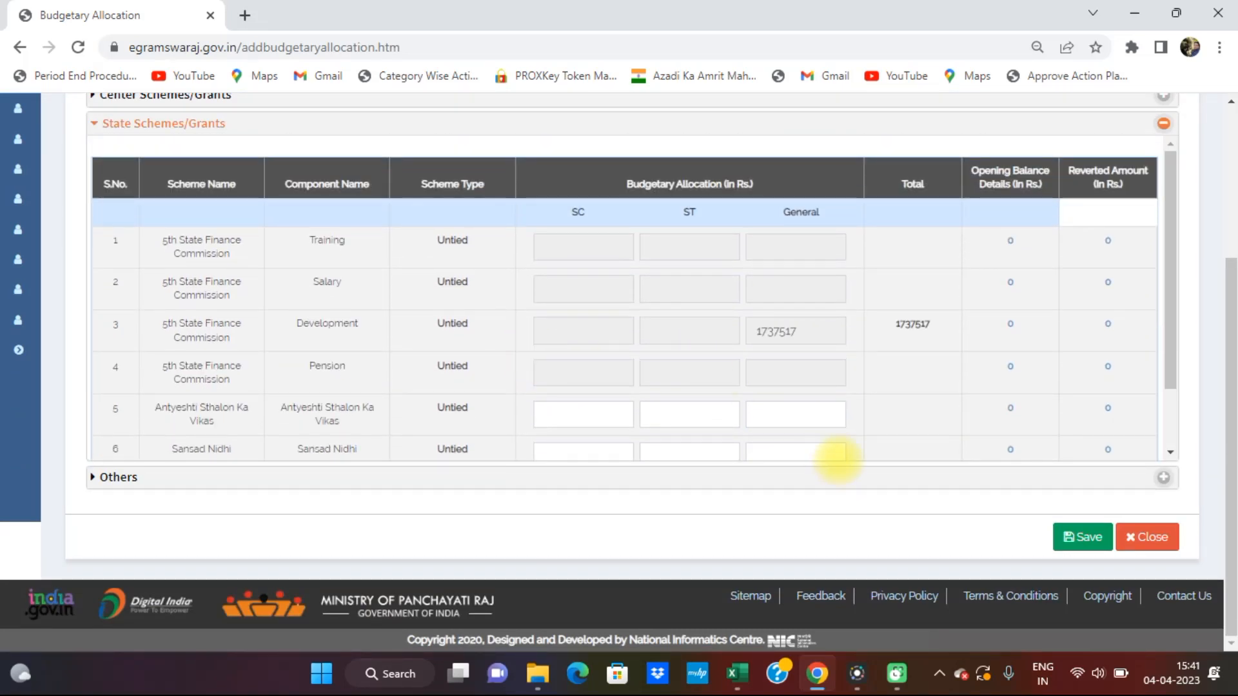
{"action": "left_click", "coordinate": [796, 412]}
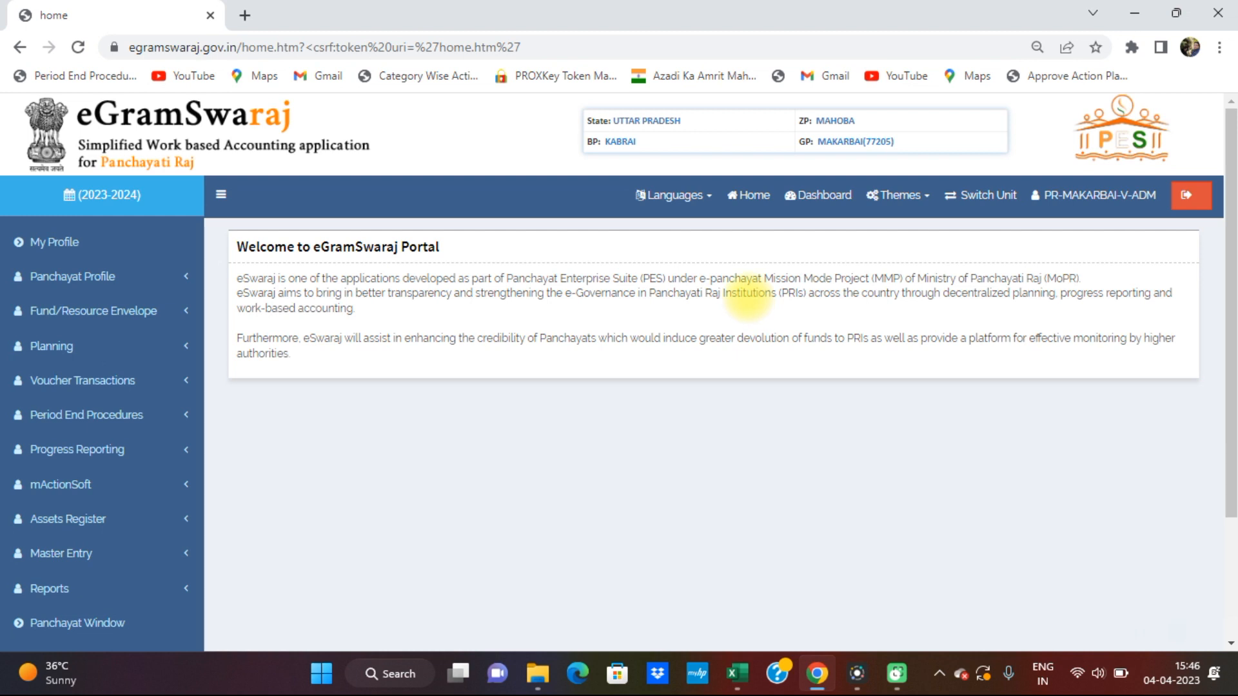
Step: Open a blank Register Activity form from the planning activity pool and look over its fields
{"action": "left_click", "coordinate": [143, 343]}
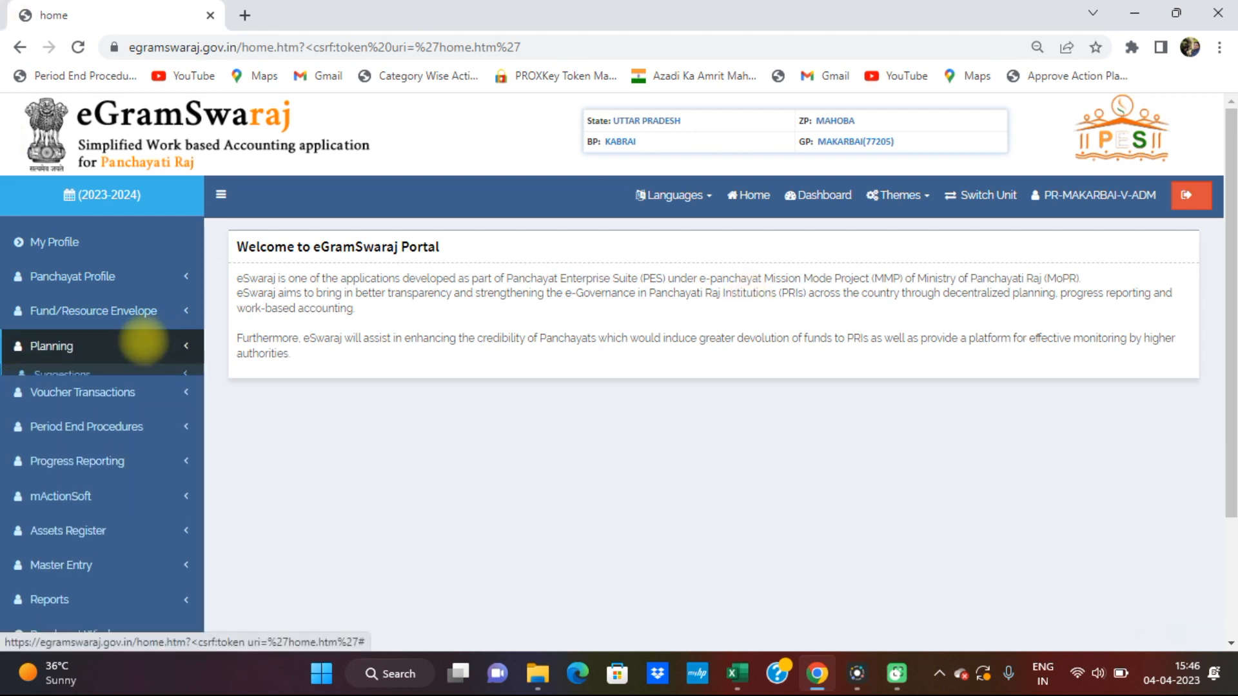
{"action": "left_click", "coordinate": [79, 395]}
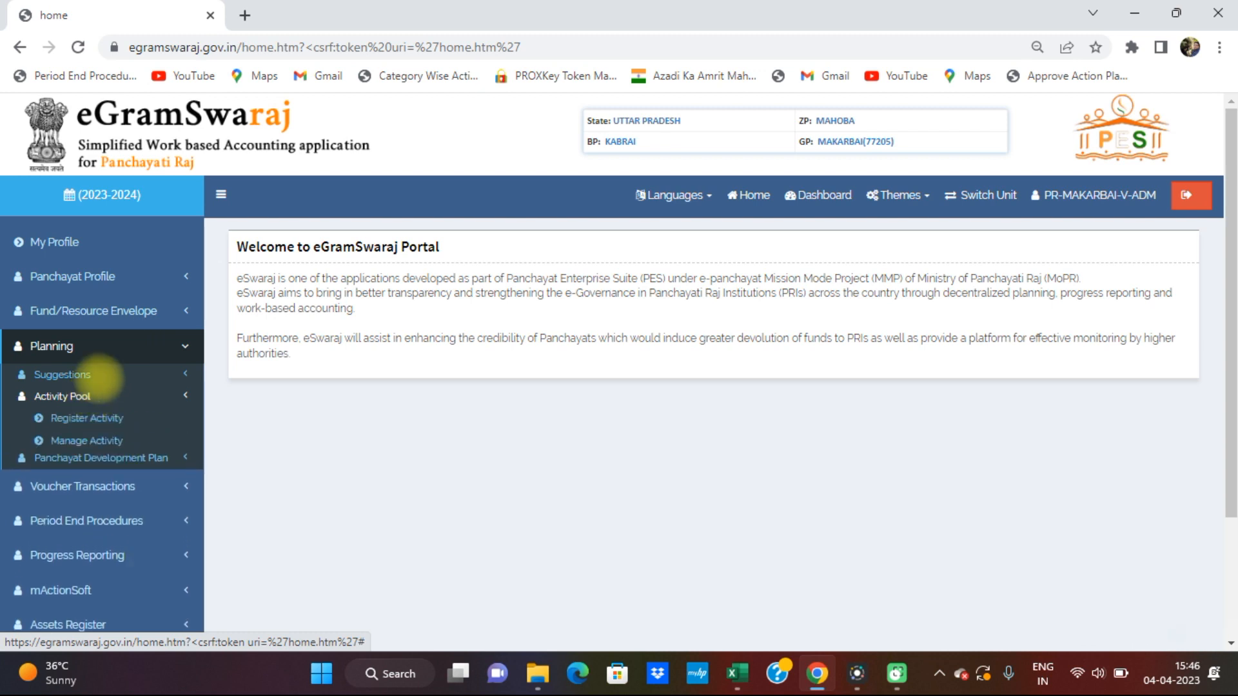
{"action": "left_click", "coordinate": [103, 418]}
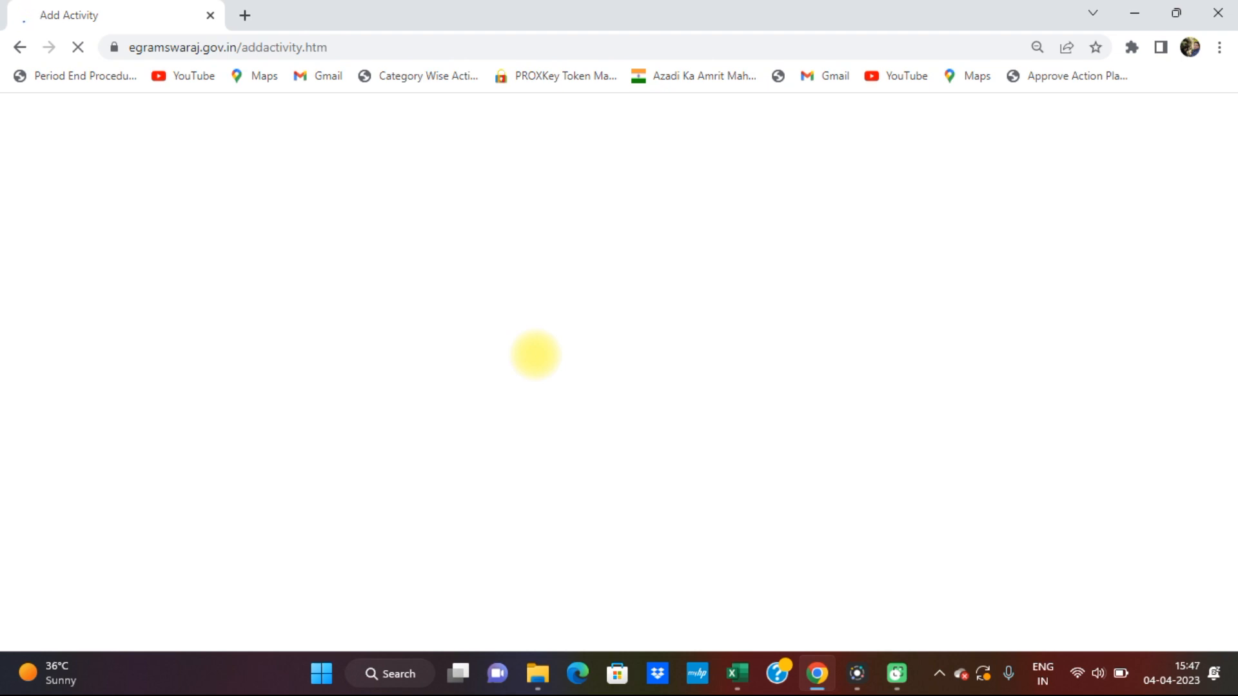
{"action": "scroll", "coordinate": [414, 335], "scroll_direction": "down", "scroll_amount": 2}
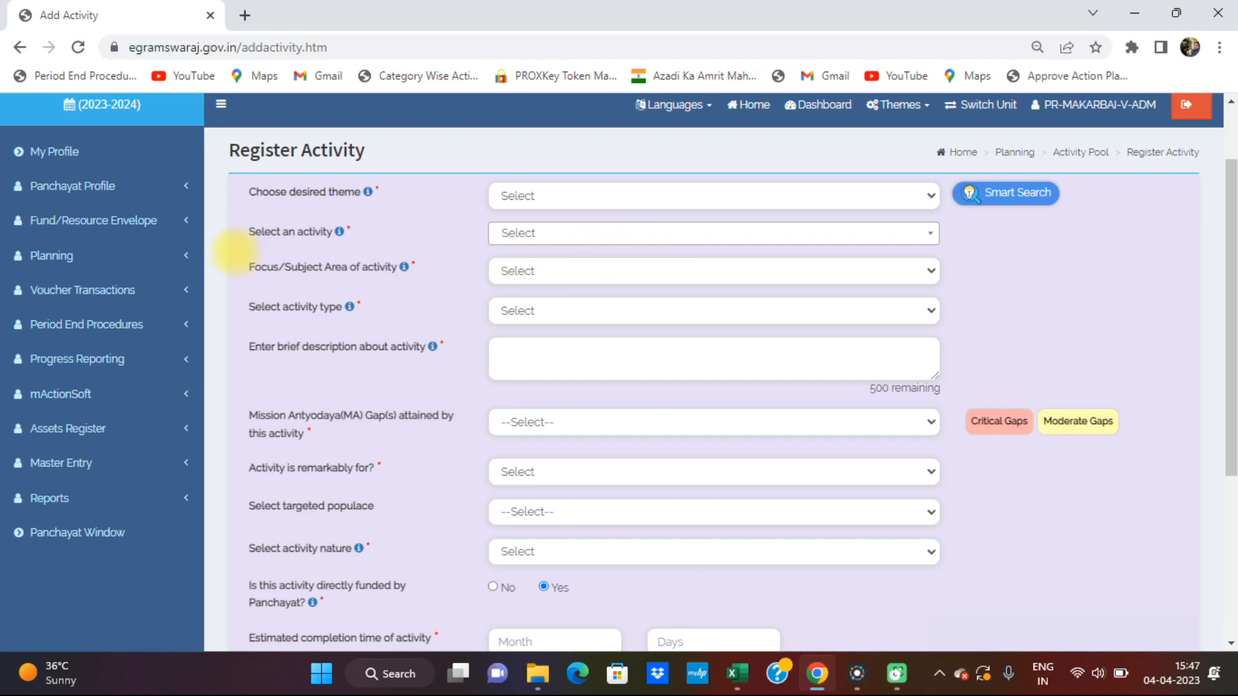
{"action": "scroll", "coordinate": [380, 261], "scroll_direction": "down", "scroll_amount": 5}
{"action": "scroll", "coordinate": [385, 261], "scroll_direction": "up", "scroll_amount": 7}
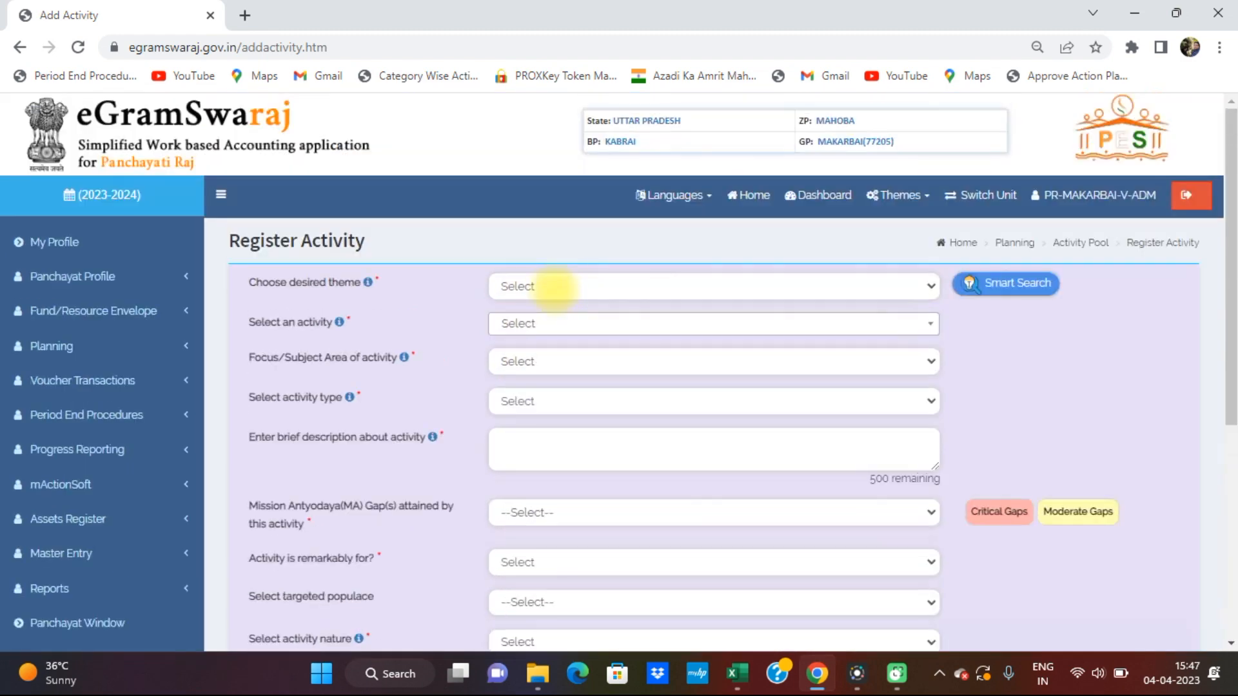
Step: Open Smart Search for the activity and search by activity name for "road"
{"action": "scroll", "coordinate": [412, 277], "scroll_direction": "down", "scroll_amount": 1}
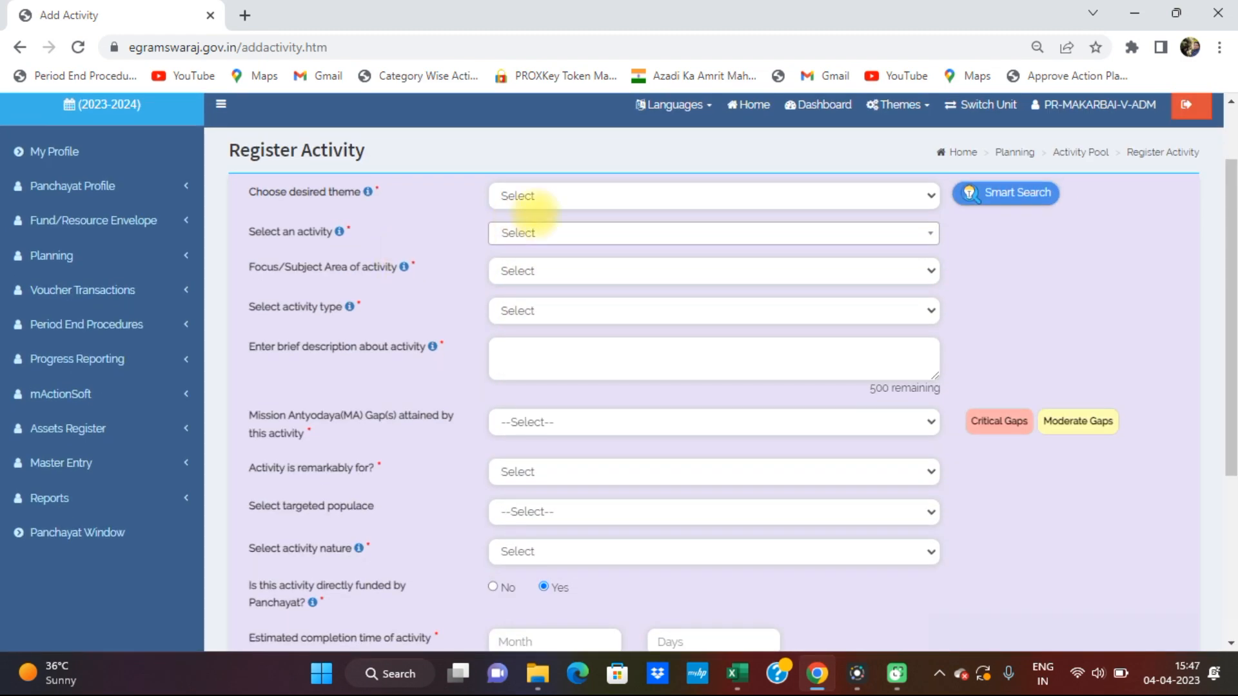
{"action": "left_click", "coordinate": [552, 195]}
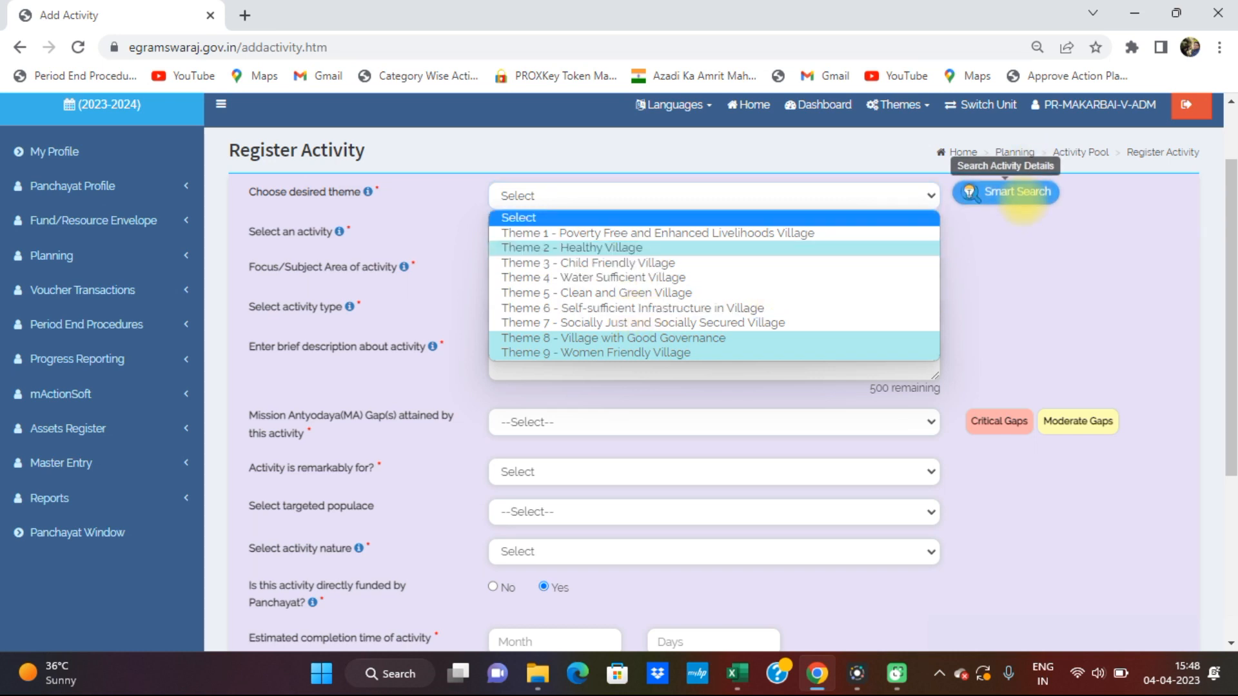
{"action": "left_click", "coordinate": [1016, 194]}
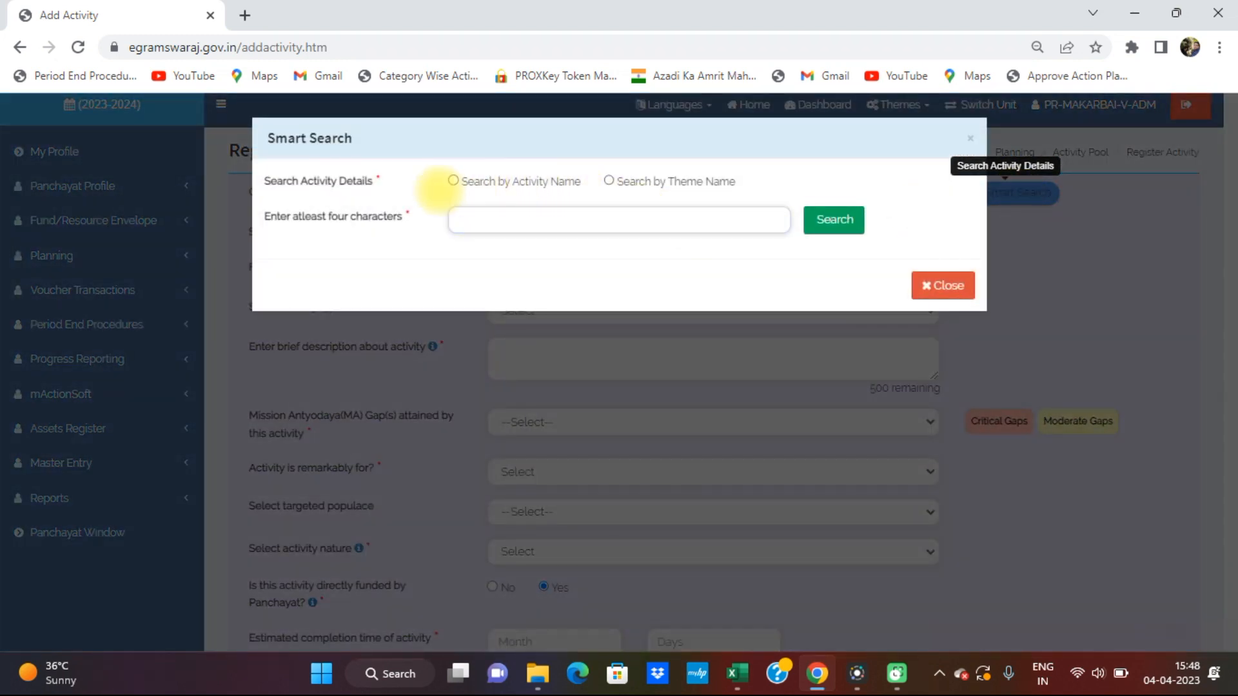
{"action": "left_click", "coordinate": [453, 181]}
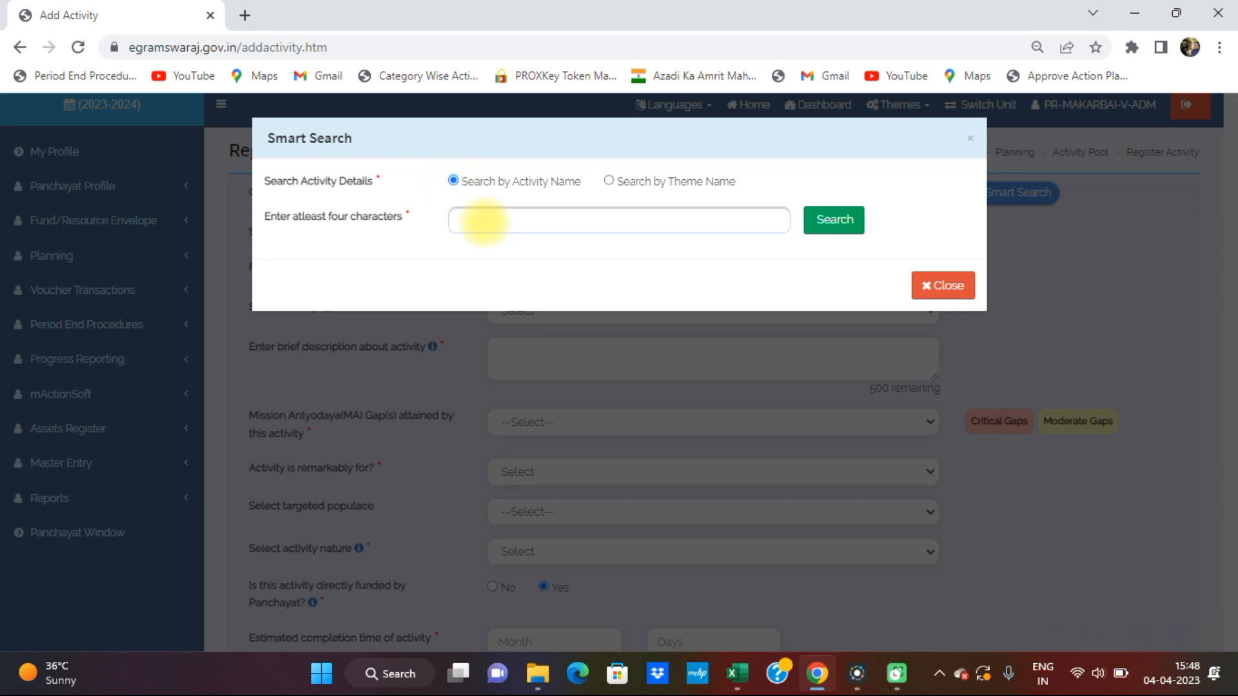
{"action": "type", "text": "road"}
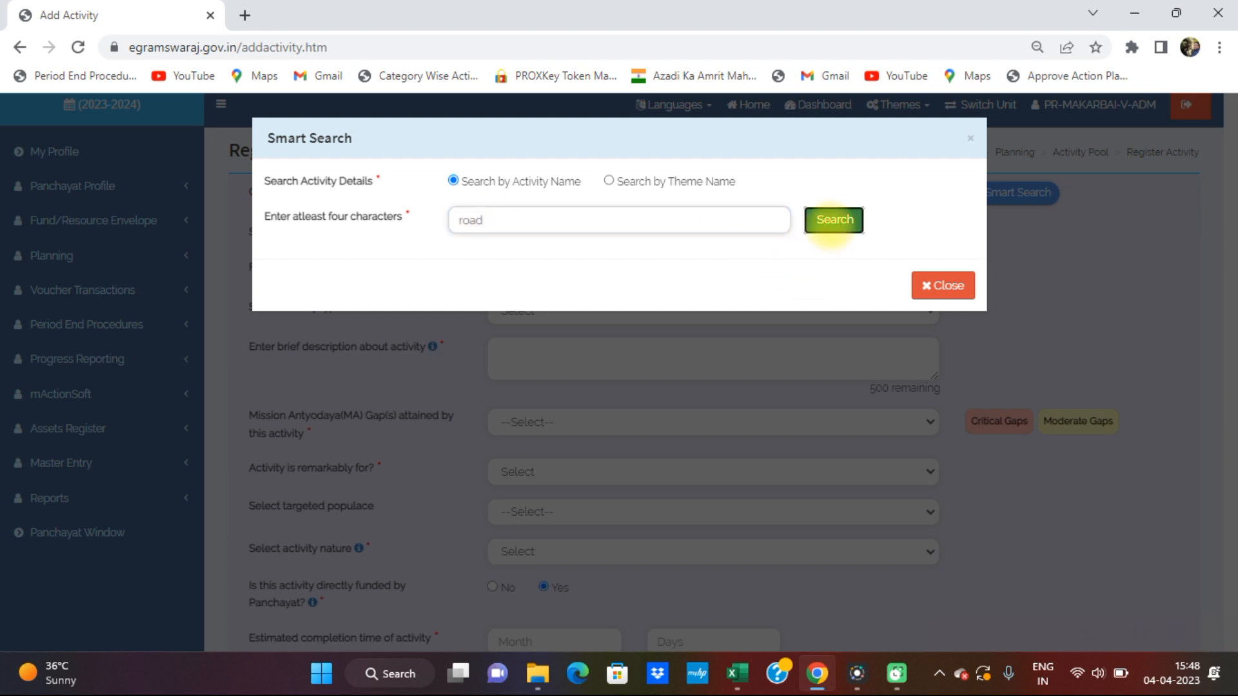
{"action": "left_click", "coordinate": [831, 220]}
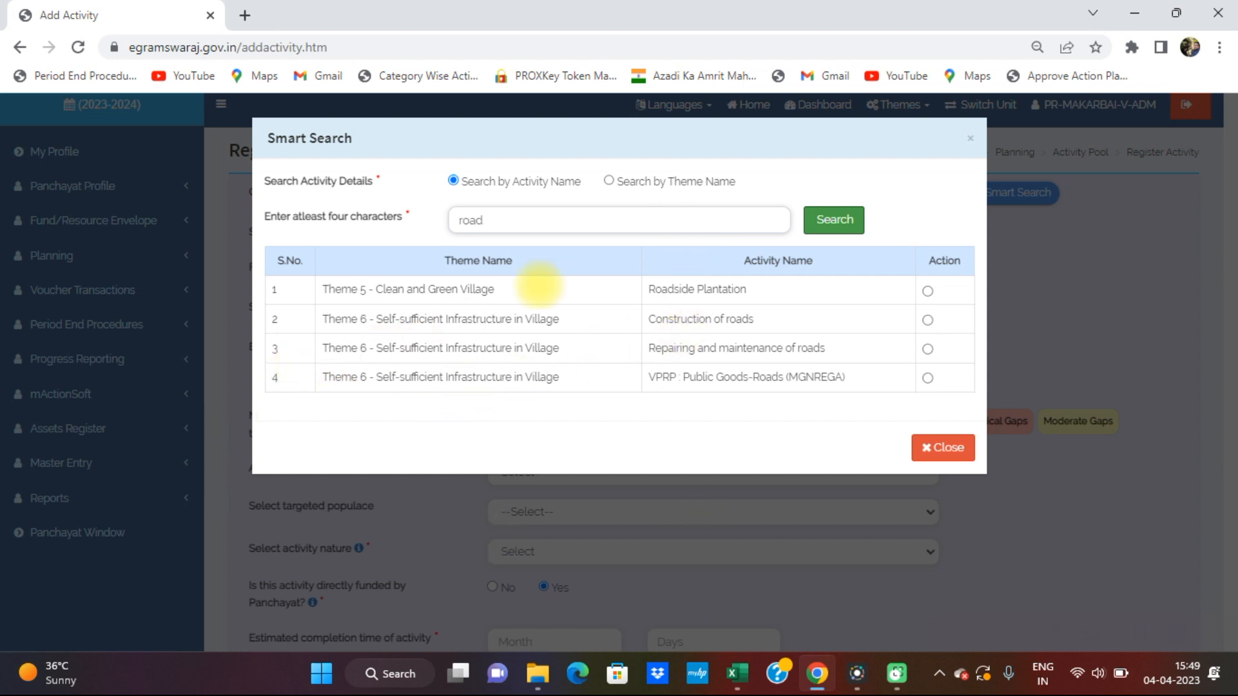
Step: Clear the search term and choose Construction of roads under Theme 6 - Self-sufficient Infrastructure in Village from the results
{"action": "left_click", "coordinate": [613, 223]}
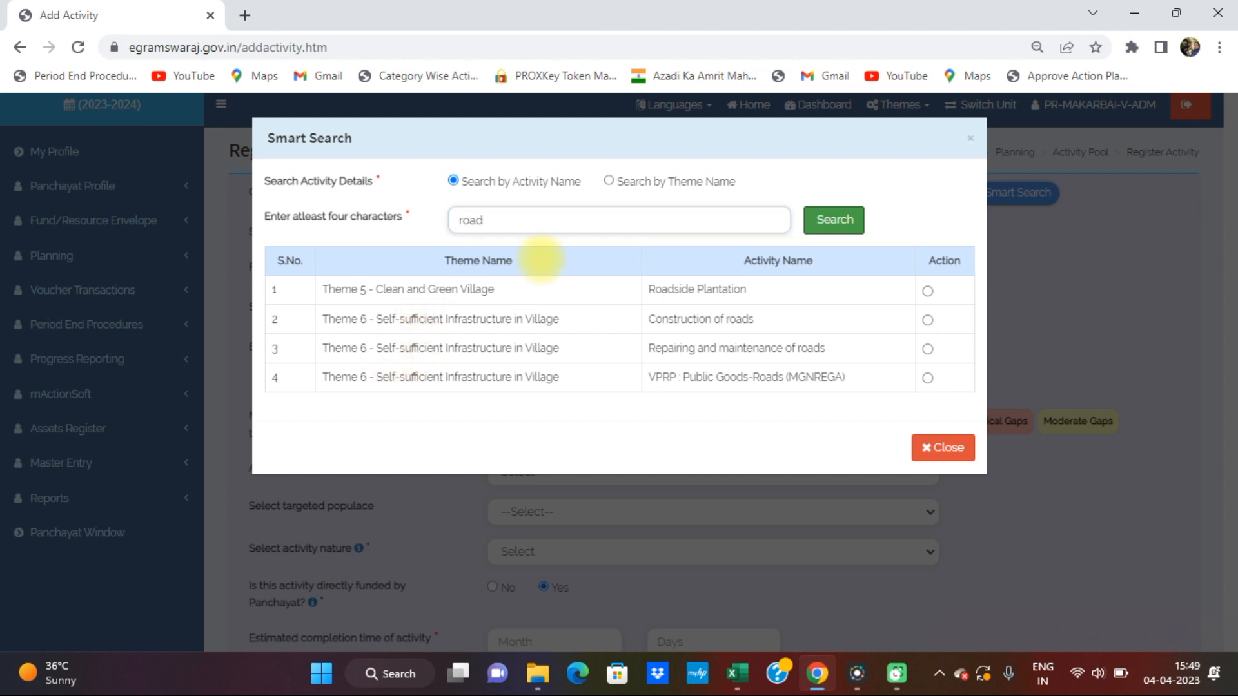
{"action": "left_click", "coordinate": [506, 218]}
{"action": "key", "text": "BackSpace"}
{"action": "key", "text": "BackSpace"}
{"action": "key", "text": "BackSpace"}
{"action": "key", "text": "BackSpace"}
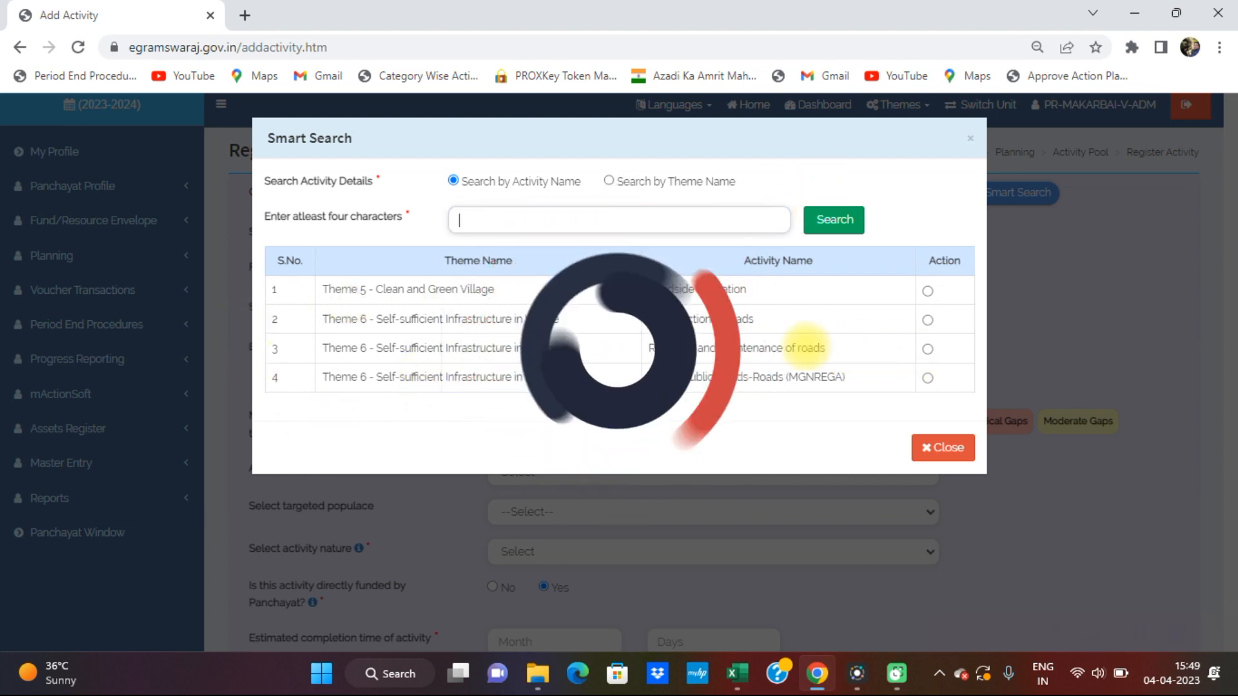
{"action": "left_click", "coordinate": [927, 320]}
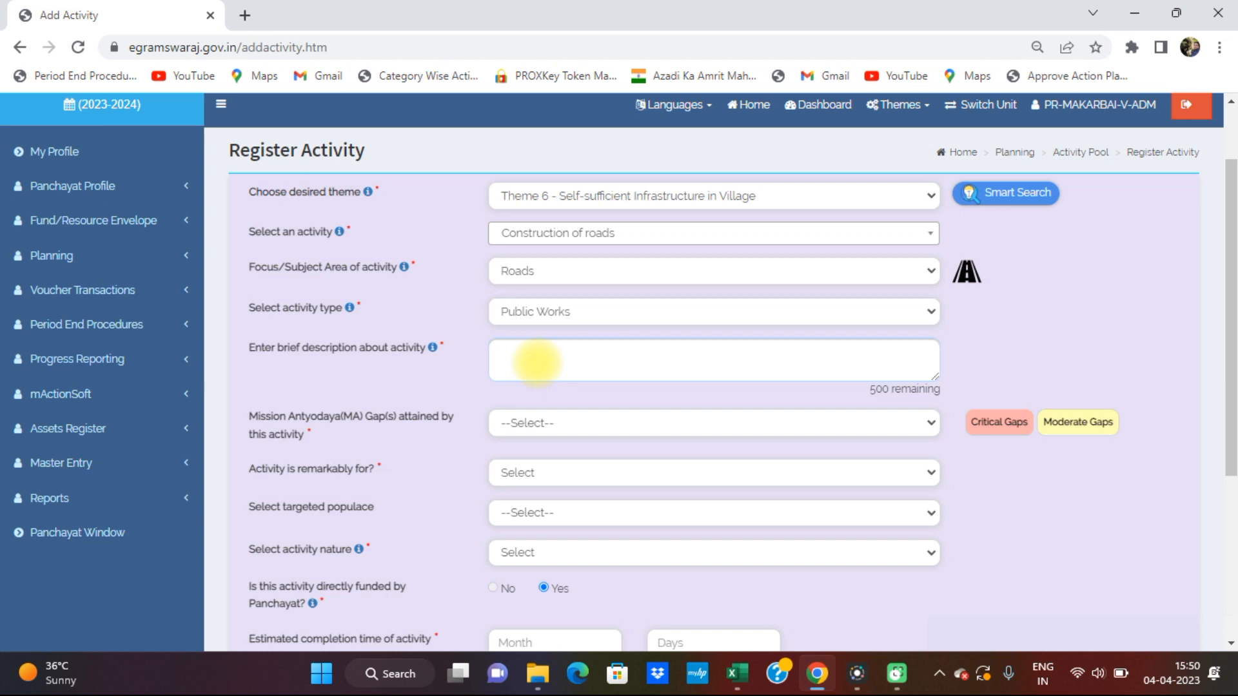
Step: Enter "cc road from a to b" as the brief description of the activity
{"action": "type", "text": "cc r"}
{"action": "type", "text": "d"}
{"action": "type", "text": "ad"}
{"action": "type", "text": " a"}
{"action": "key", "text": "BackSpace"}
{"action": "type", "text": "from a to b"}
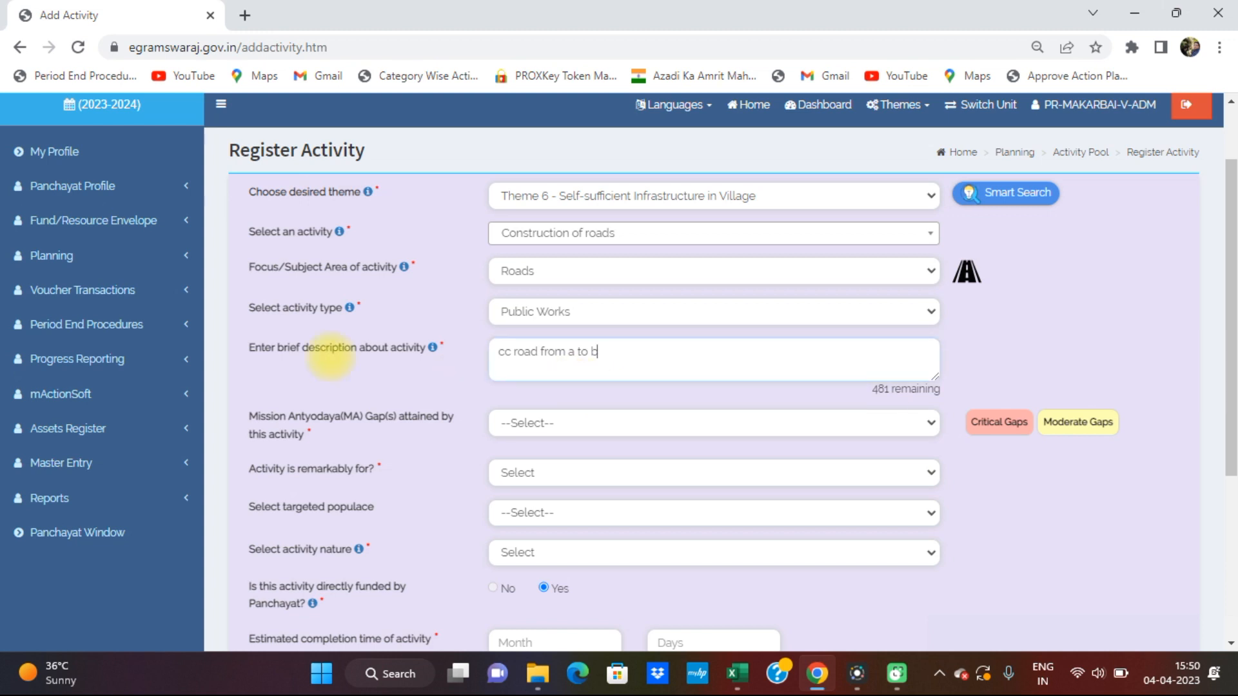
Step: Set the Mission Antyodaya gaps attained by this activity to None
{"action": "scroll", "coordinate": [442, 359], "scroll_direction": "down", "scroll_amount": 3}
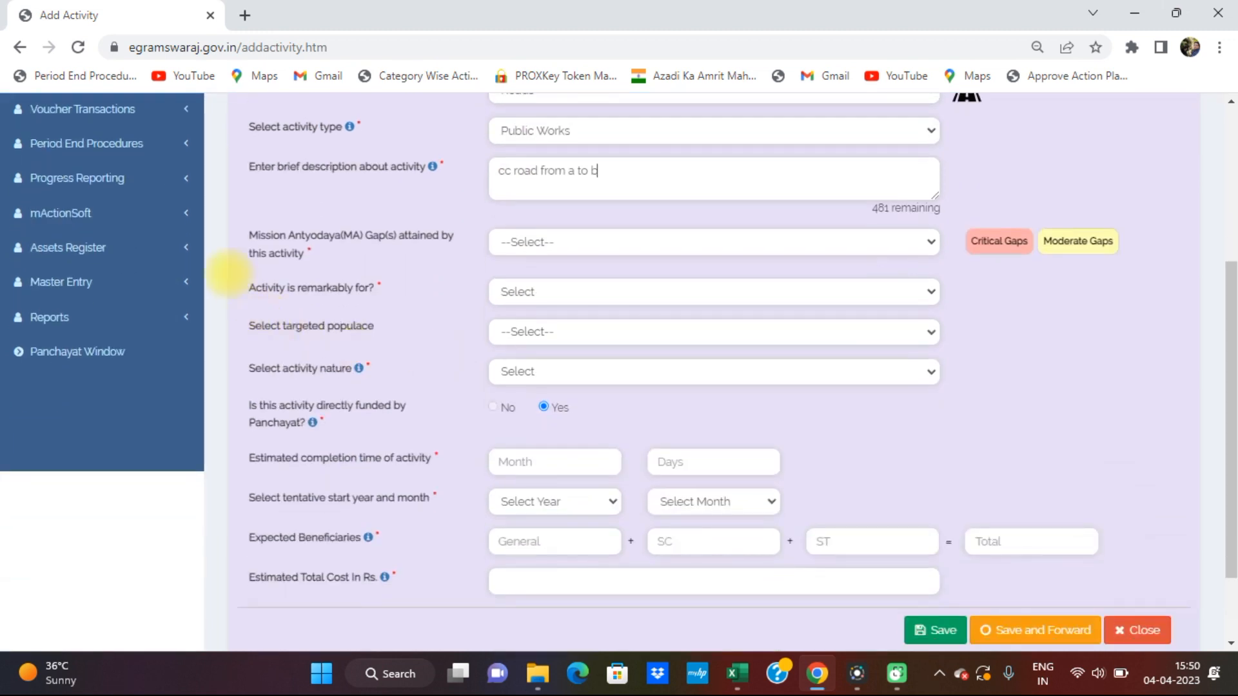
{"action": "left_click", "coordinate": [553, 240]}
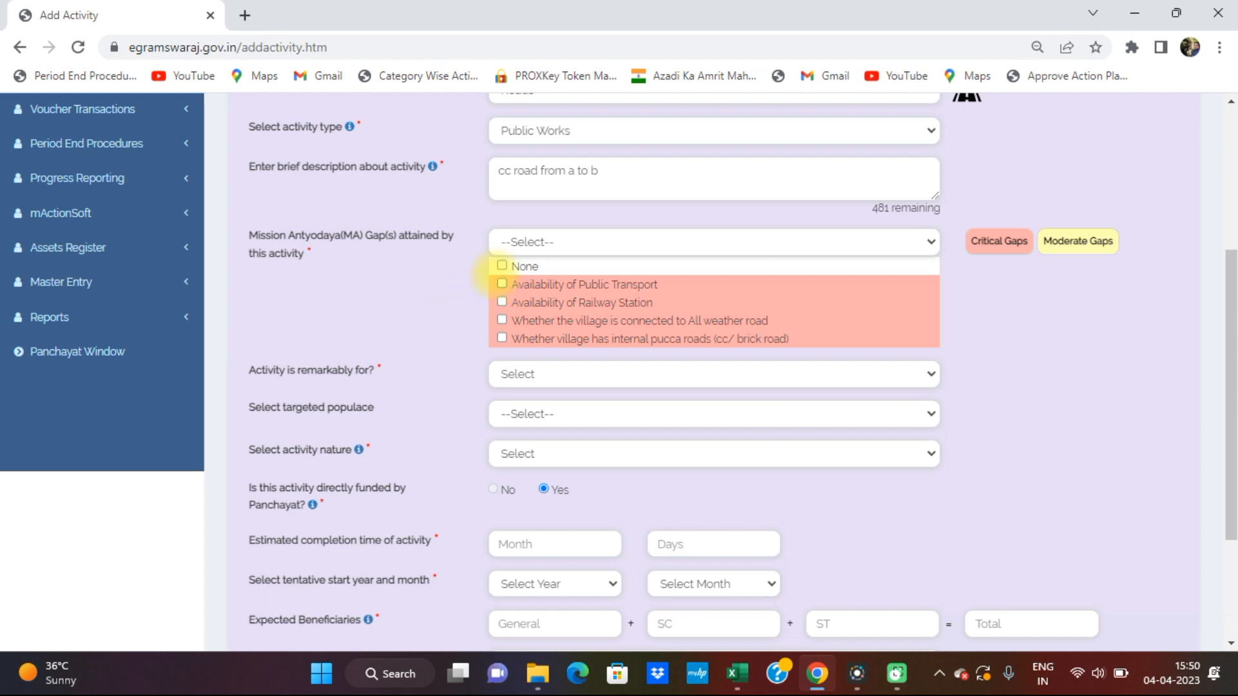
{"action": "left_click", "coordinate": [502, 265]}
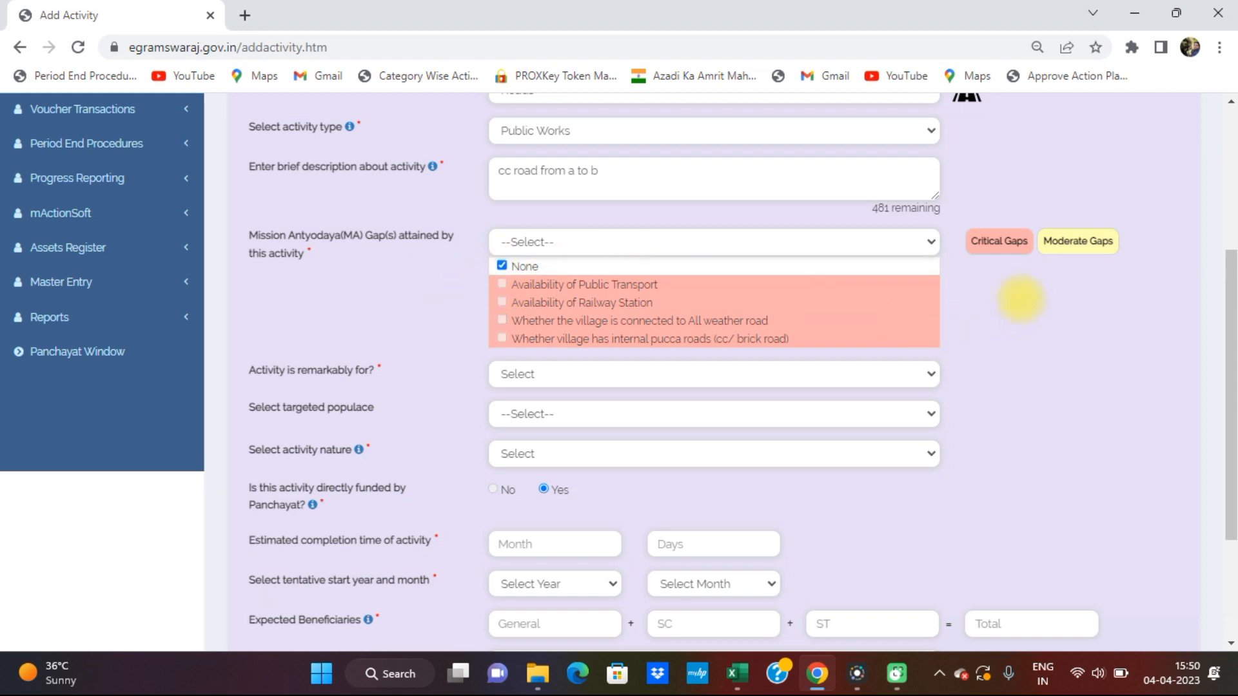
Step: Set who the activity is remarkably for to All and tick All as the targeted populace
{"action": "scroll", "coordinate": [1018, 297], "scroll_direction": "down", "scroll_amount": 3}
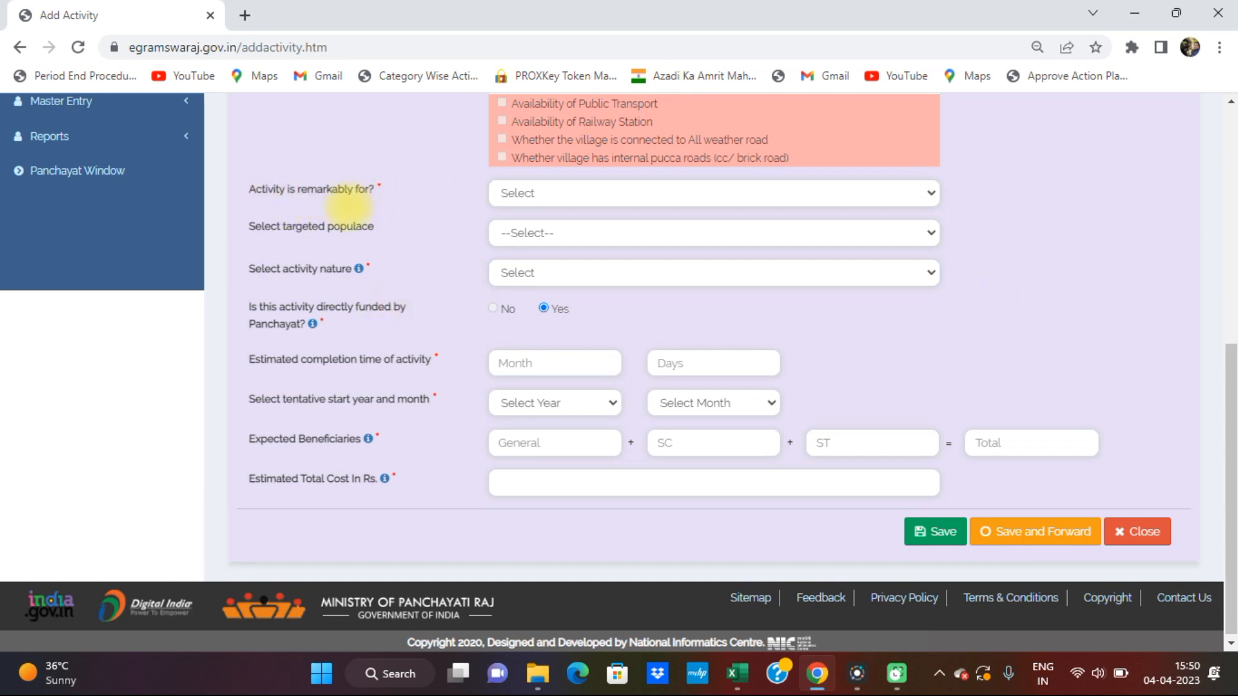
{"action": "left_click", "coordinate": [538, 194]}
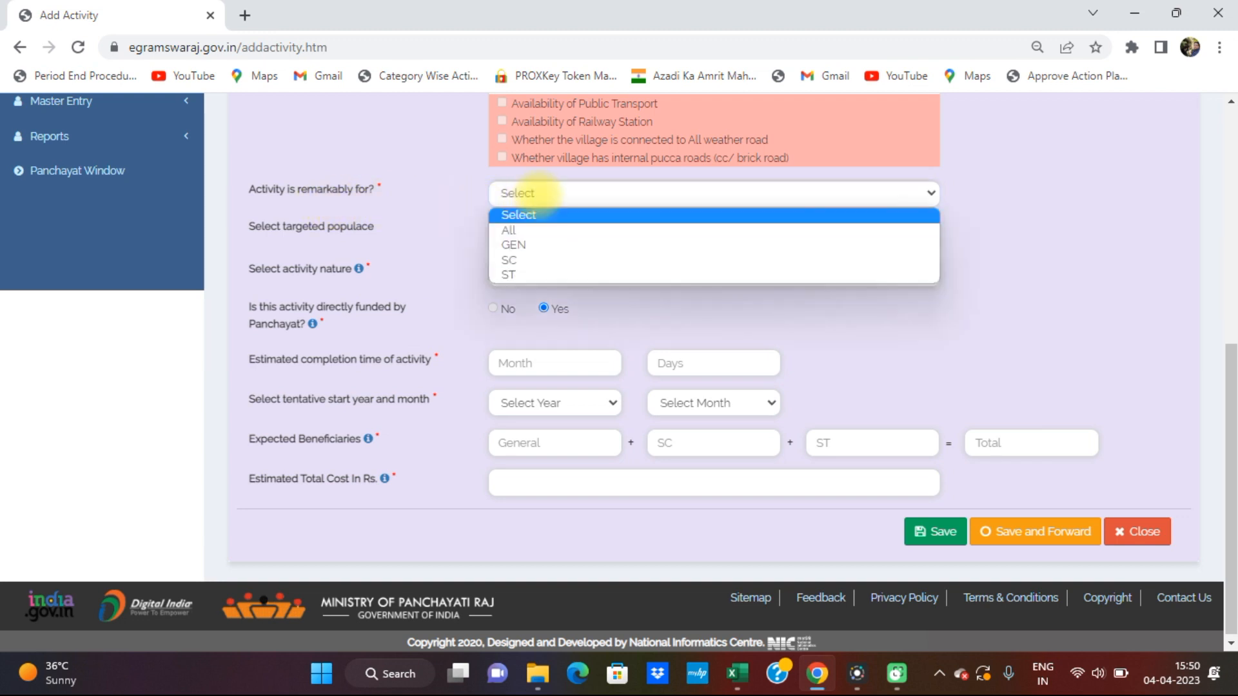
{"action": "left_click", "coordinate": [516, 230]}
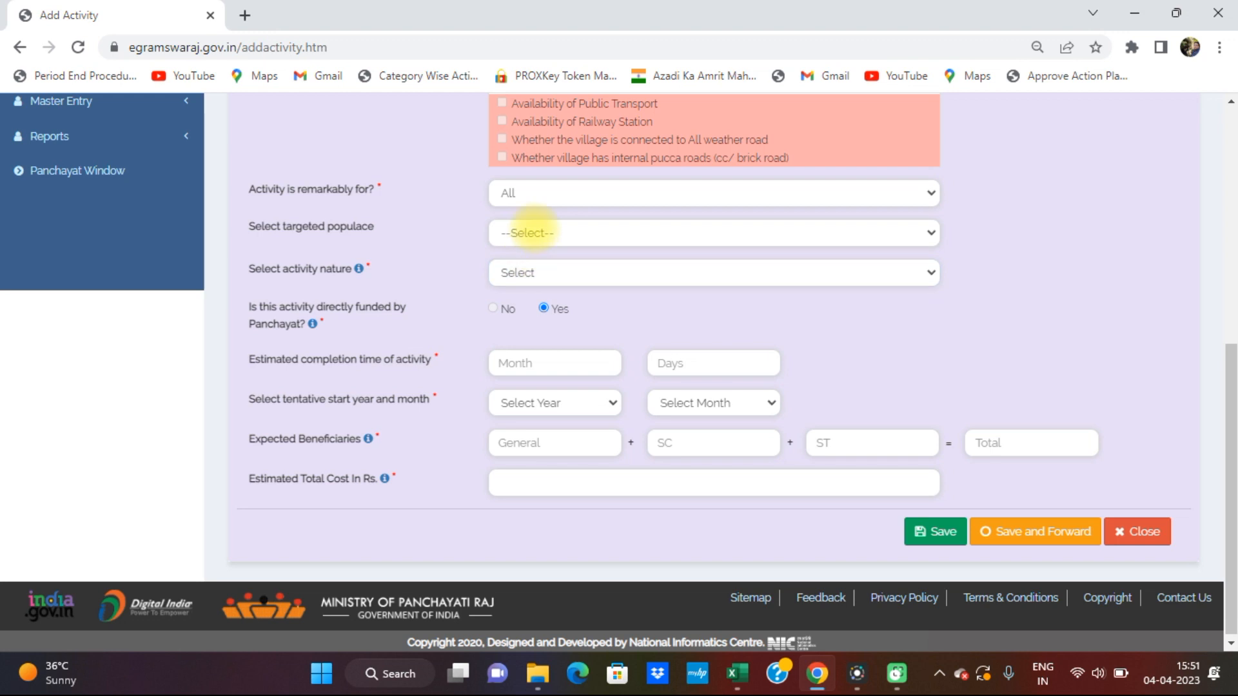
{"action": "left_click", "coordinate": [537, 234]}
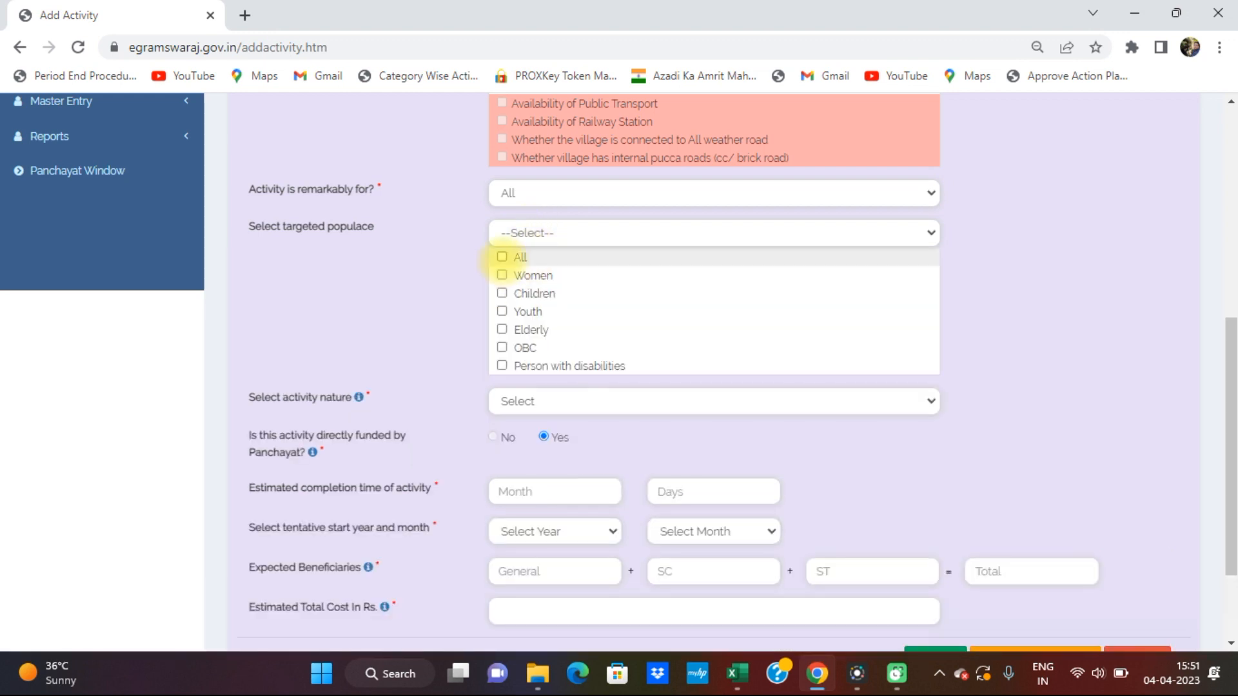
{"action": "left_click", "coordinate": [501, 256]}
{"action": "scroll", "coordinate": [394, 247], "scroll_direction": "down", "scroll_amount": 2}
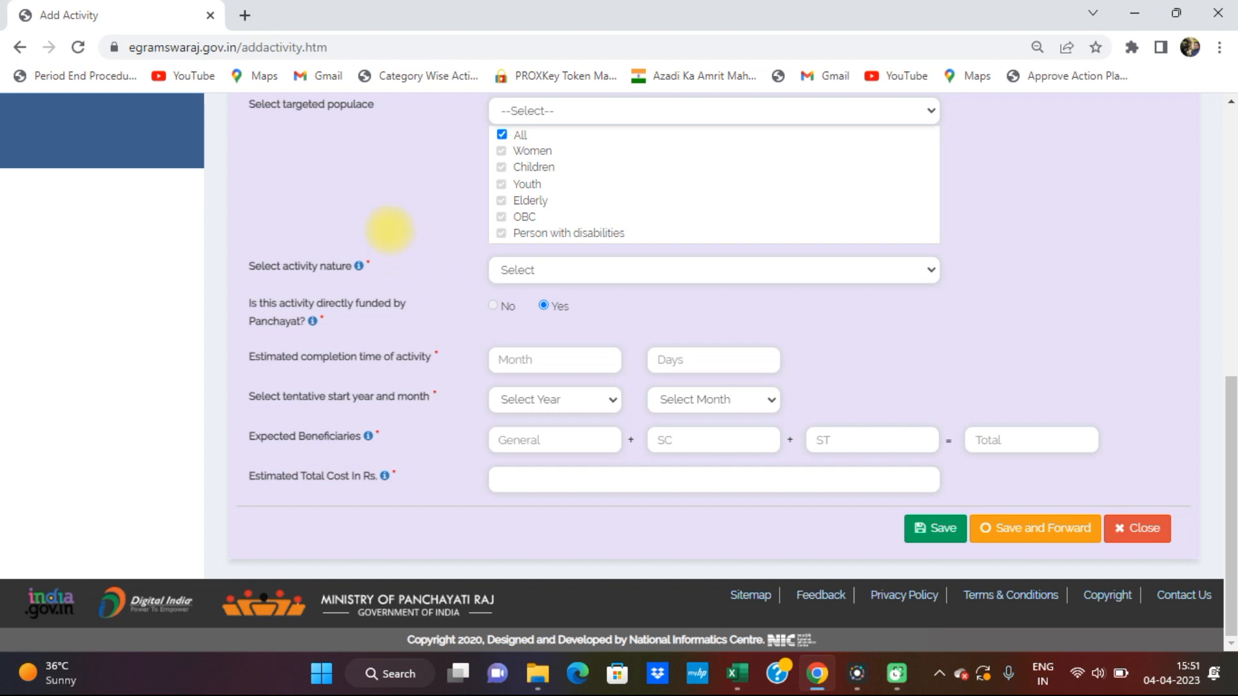
Step: Set the activity nature to New/Fresh
{"action": "left_click", "coordinate": [523, 270]}
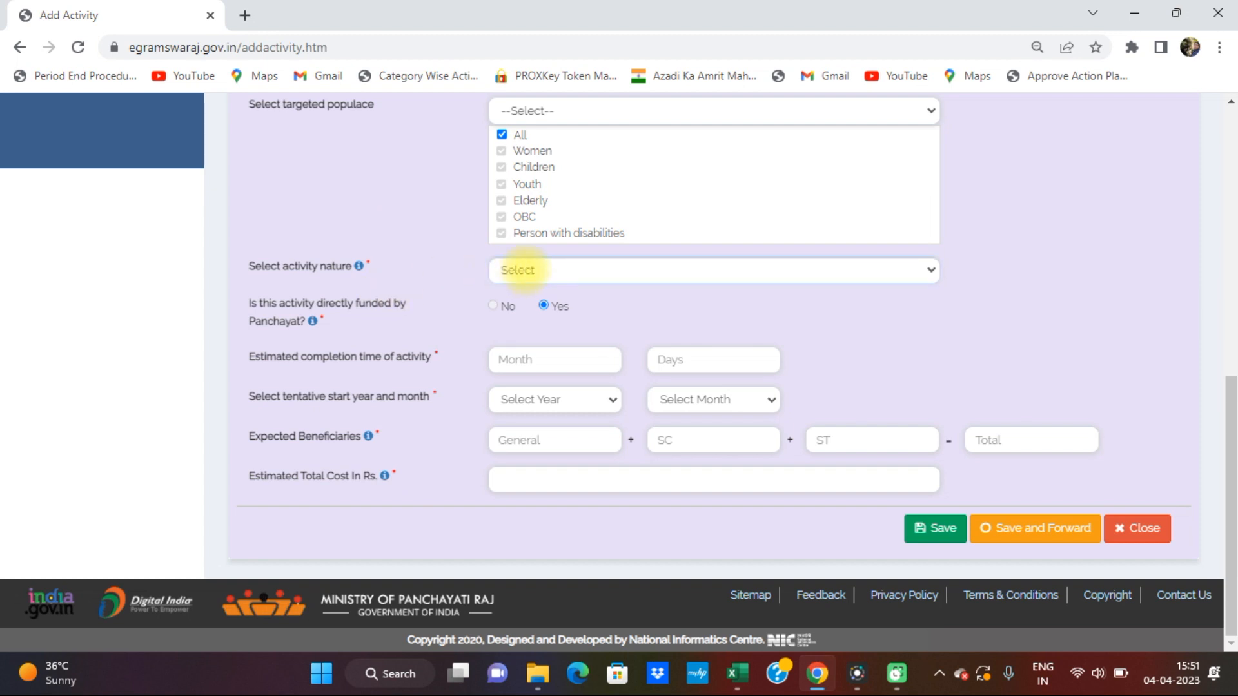
{"action": "left_click", "coordinate": [523, 269]}
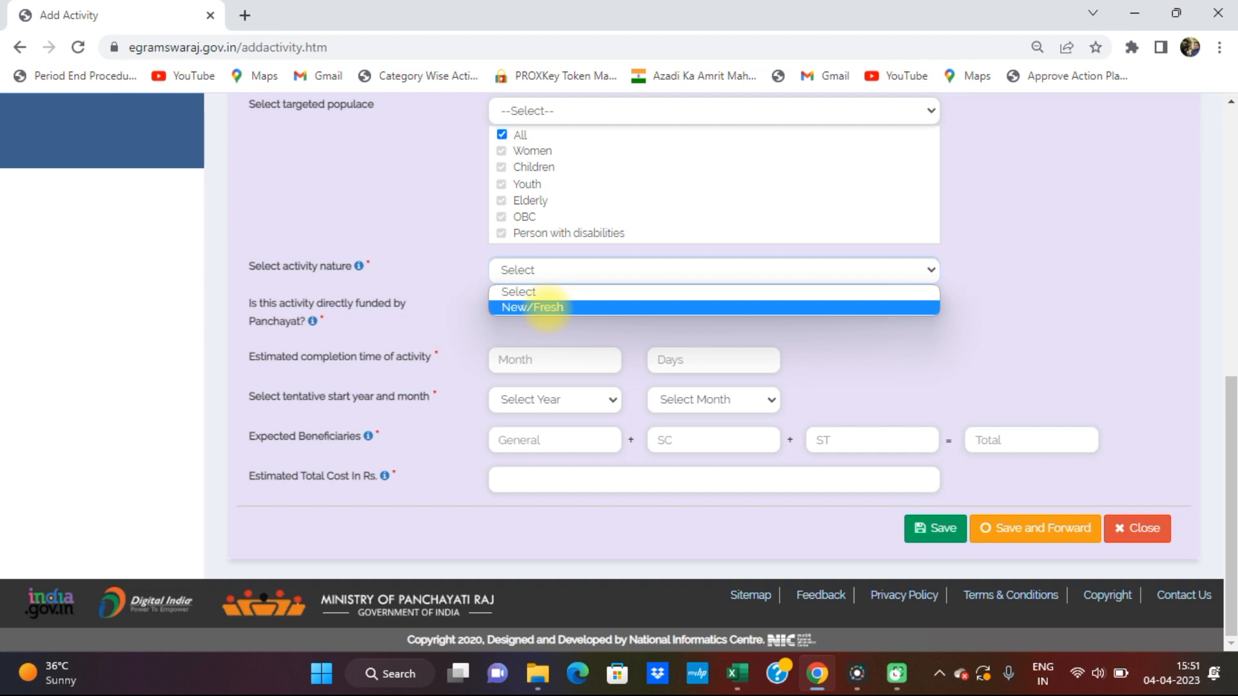
{"action": "left_click", "coordinate": [545, 307]}
{"action": "left_click", "coordinate": [543, 306]}
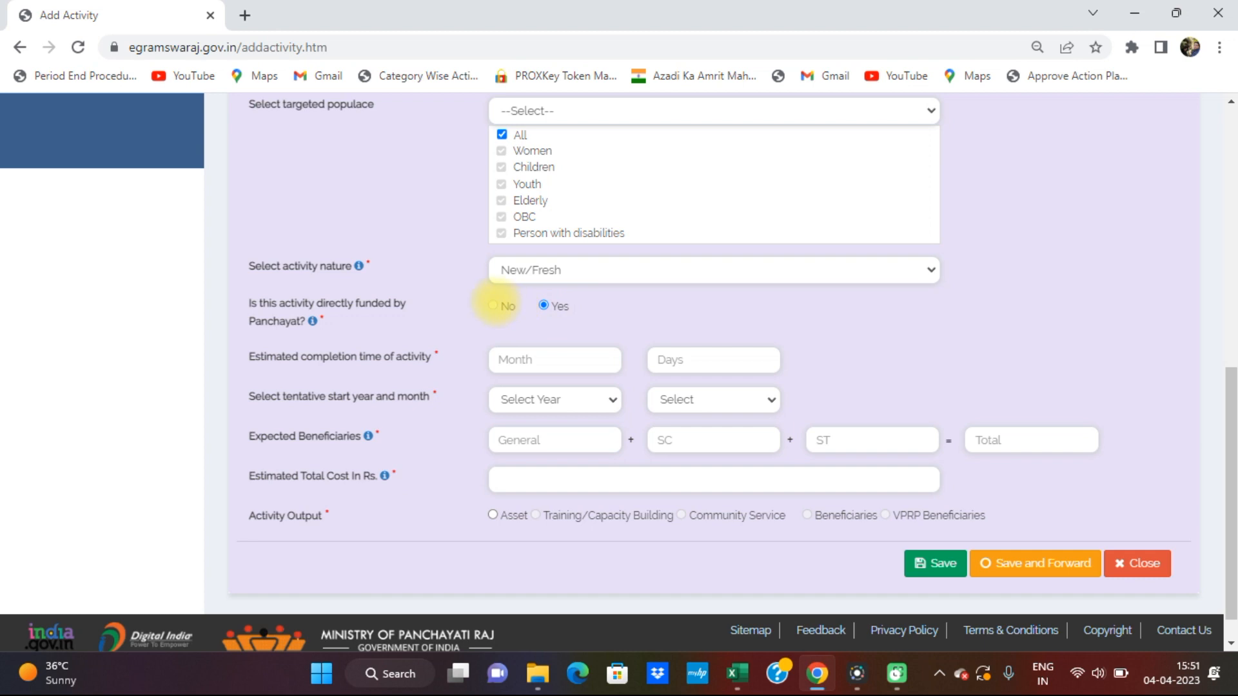
Step: Set the estimated completion time to 12 months and 0 days, with a tentative start of April 2023
{"action": "scroll", "coordinate": [509, 309], "scroll_direction": "down", "scroll_amount": 1}
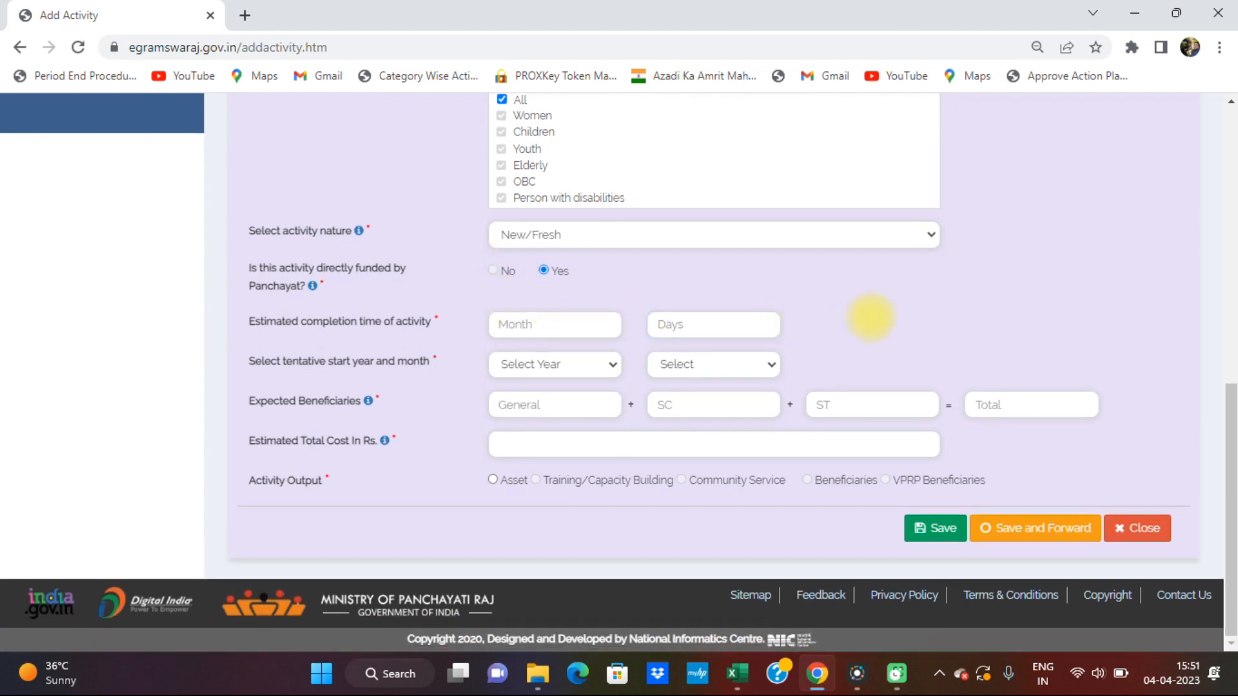
{"action": "left_click", "coordinate": [567, 322]}
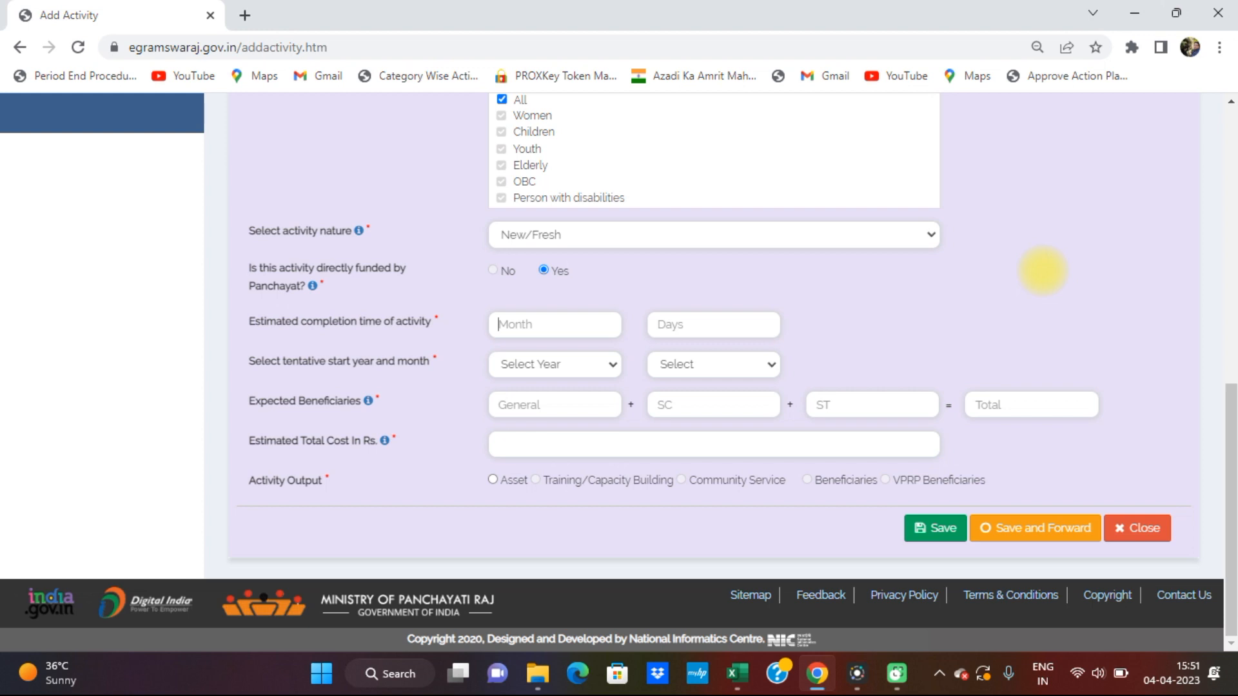
{"action": "type", "text": "12"}
{"action": "left_click", "coordinate": [722, 324]}
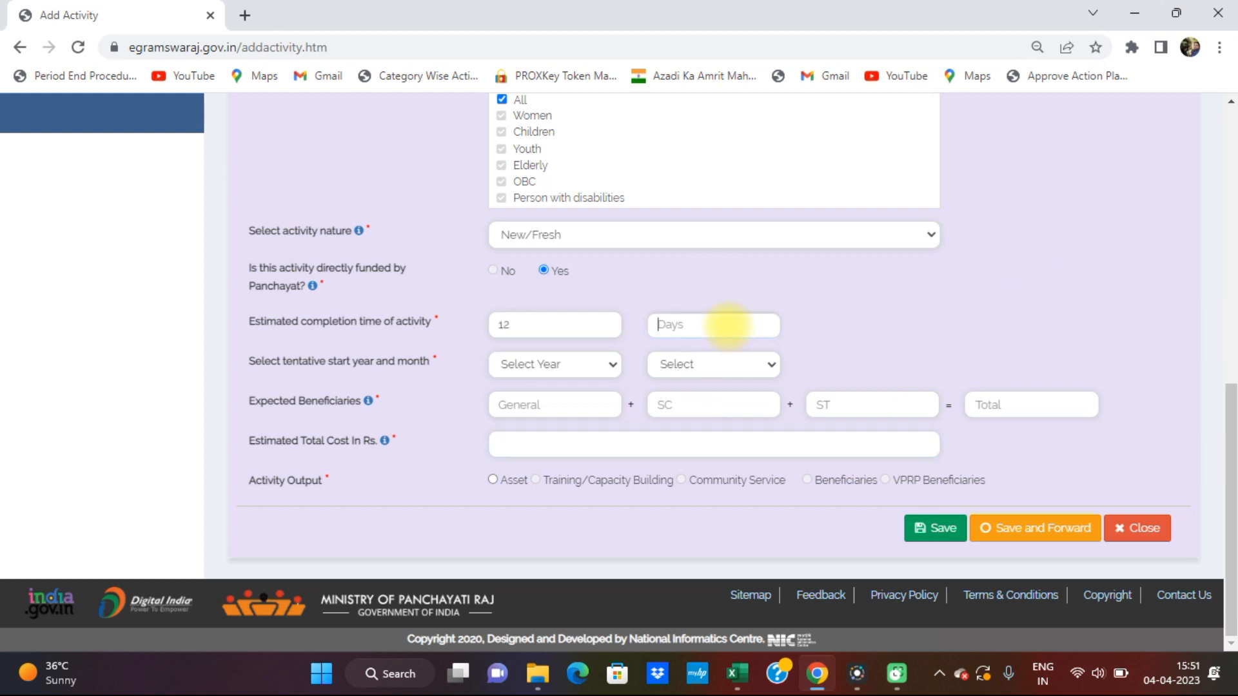
{"action": "type", "text": "0"}
{"action": "left_click", "coordinate": [541, 386]}
{"action": "left_click", "coordinate": [539, 368]}
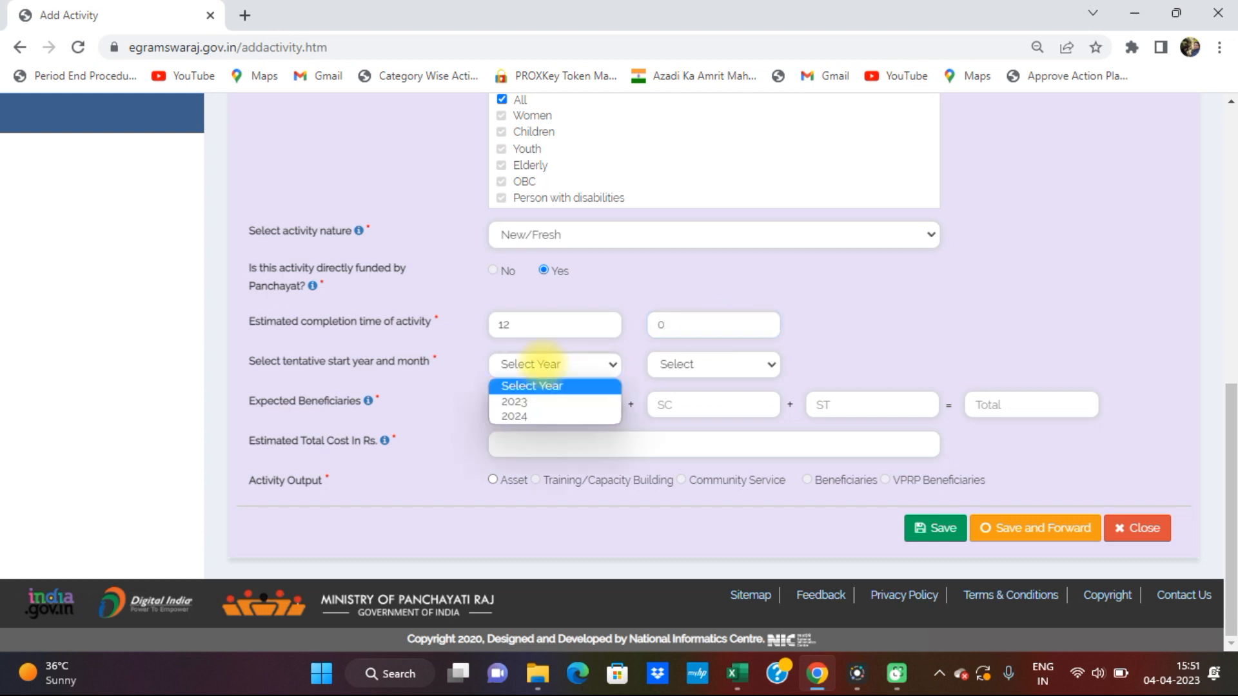
{"action": "left_click", "coordinate": [538, 403]}
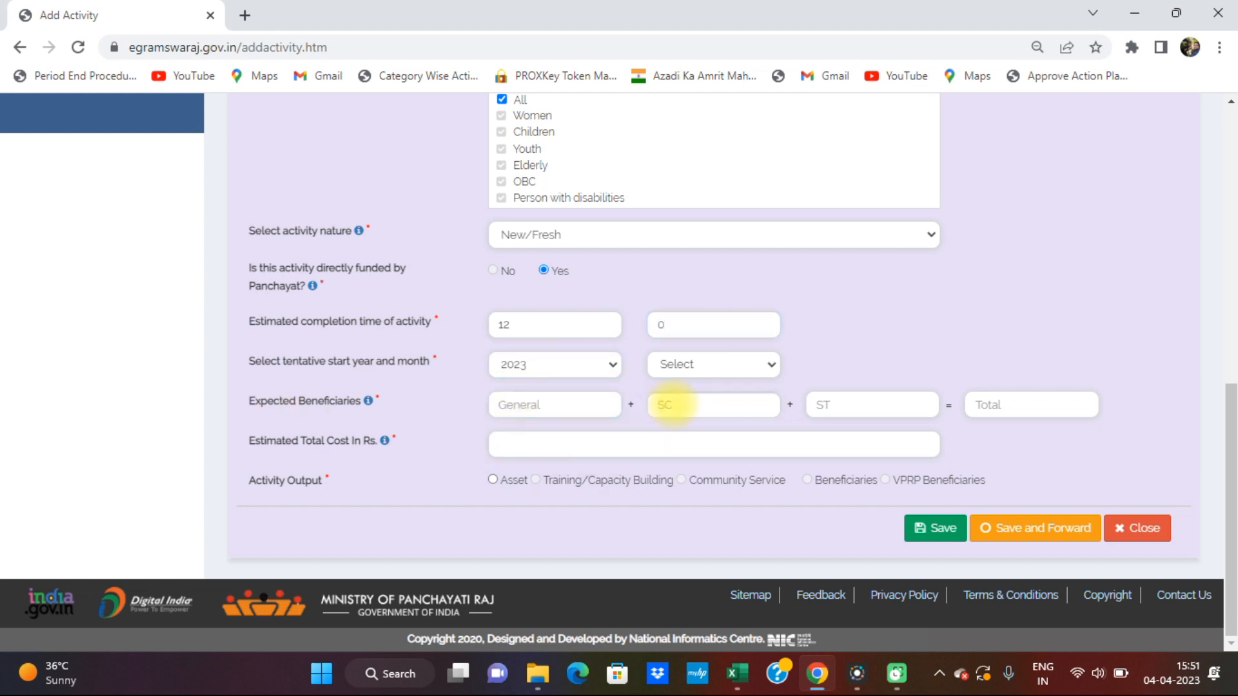
{"action": "left_click", "coordinate": [724, 362]}
{"action": "left_click", "coordinate": [673, 402]}
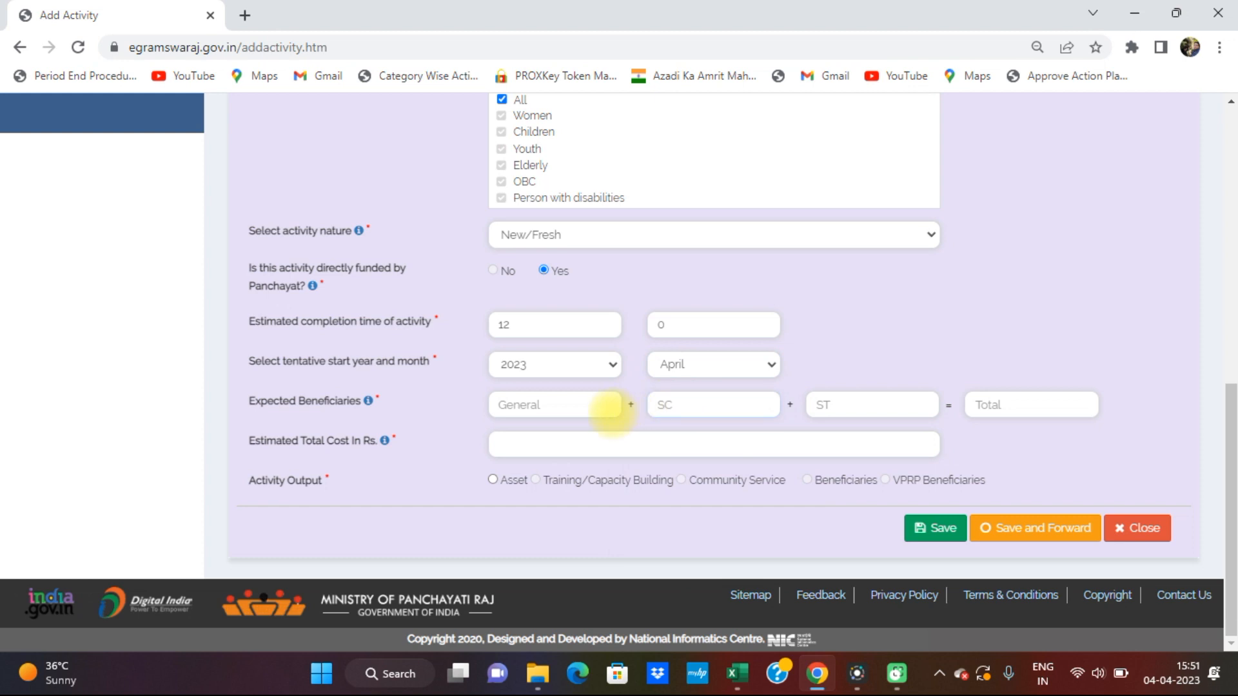
Step: Enter 1521 General and 124 SC expected beneficiaries and an estimated total cost of Rs. 100000
{"action": "left_click", "coordinate": [555, 406]}
{"action": "type", "text": "1521"}
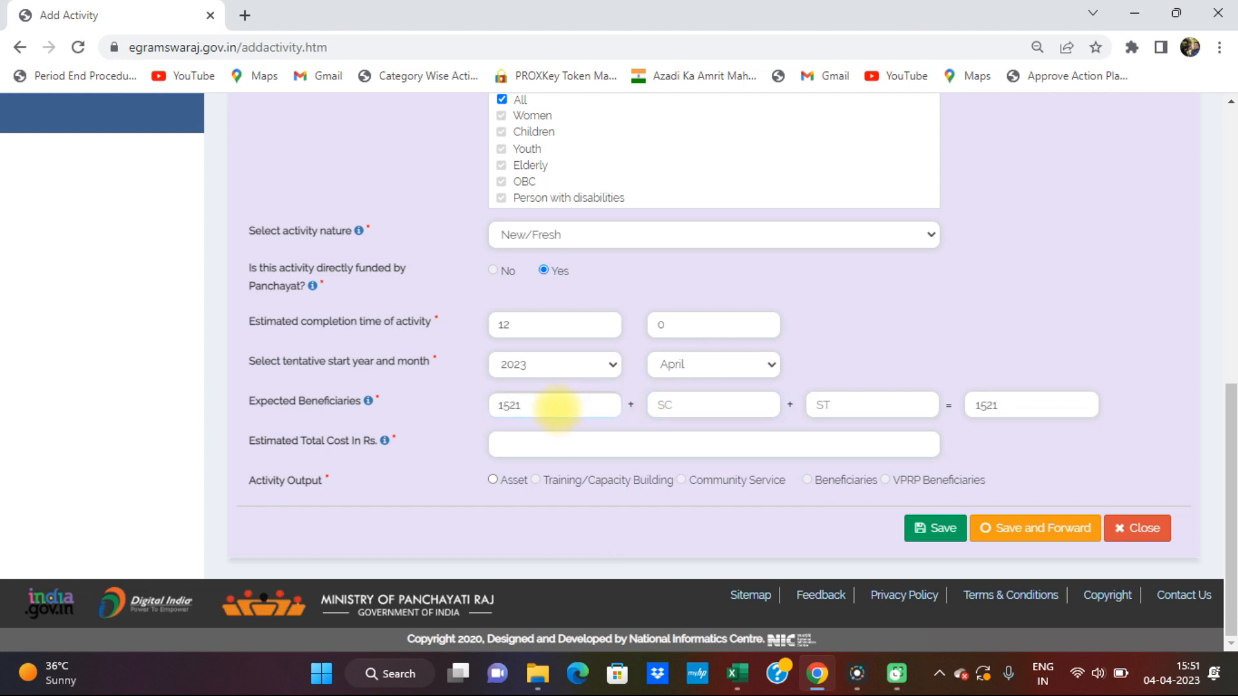
{"action": "left_click", "coordinate": [709, 404]}
{"action": "type", "text": "124"}
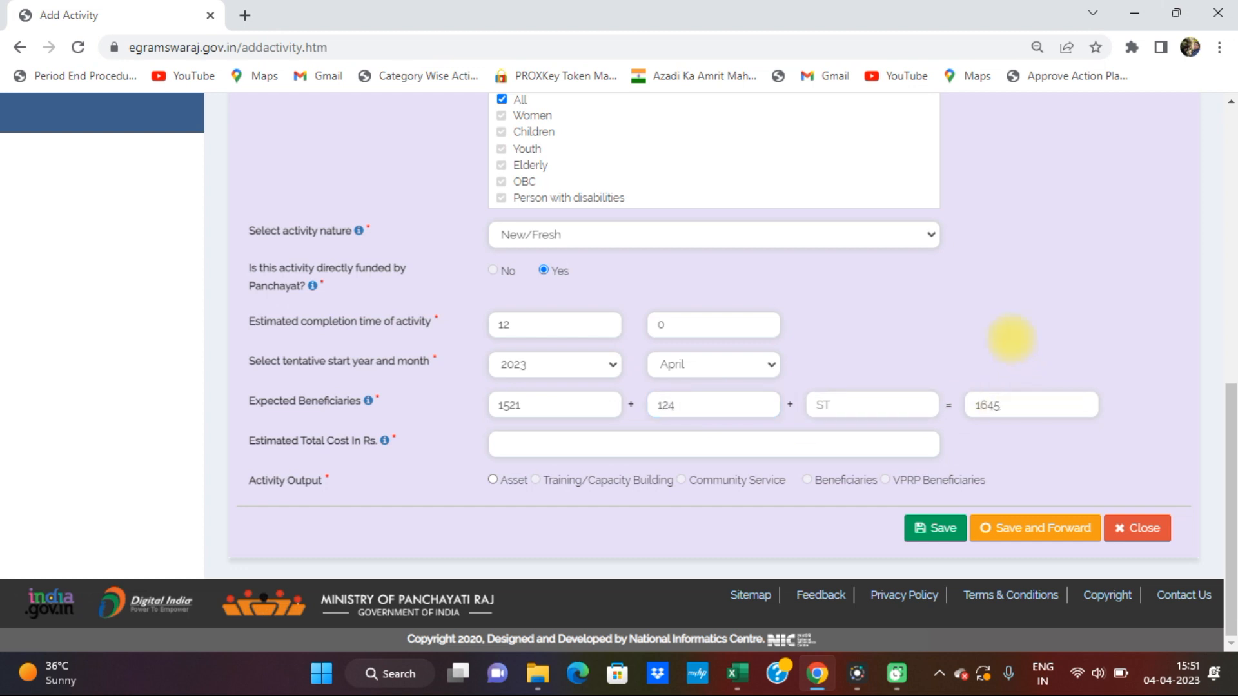
{"action": "left_click", "coordinate": [515, 443]}
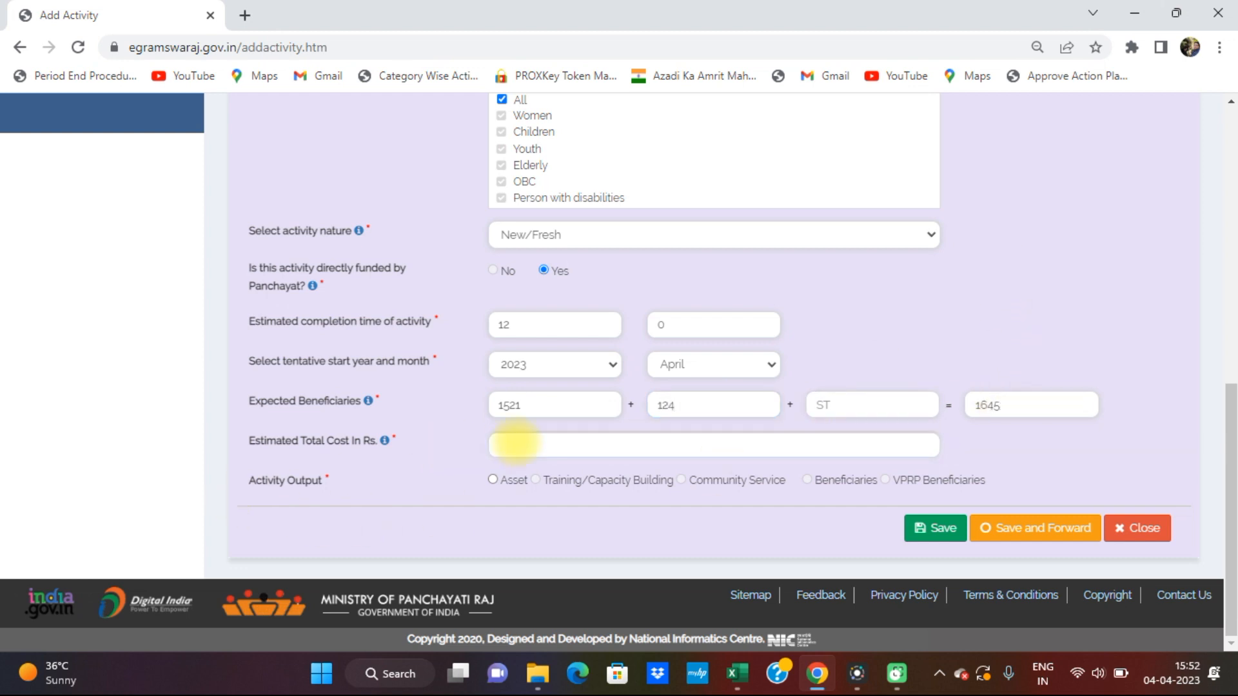
{"action": "type", "text": "100000"}
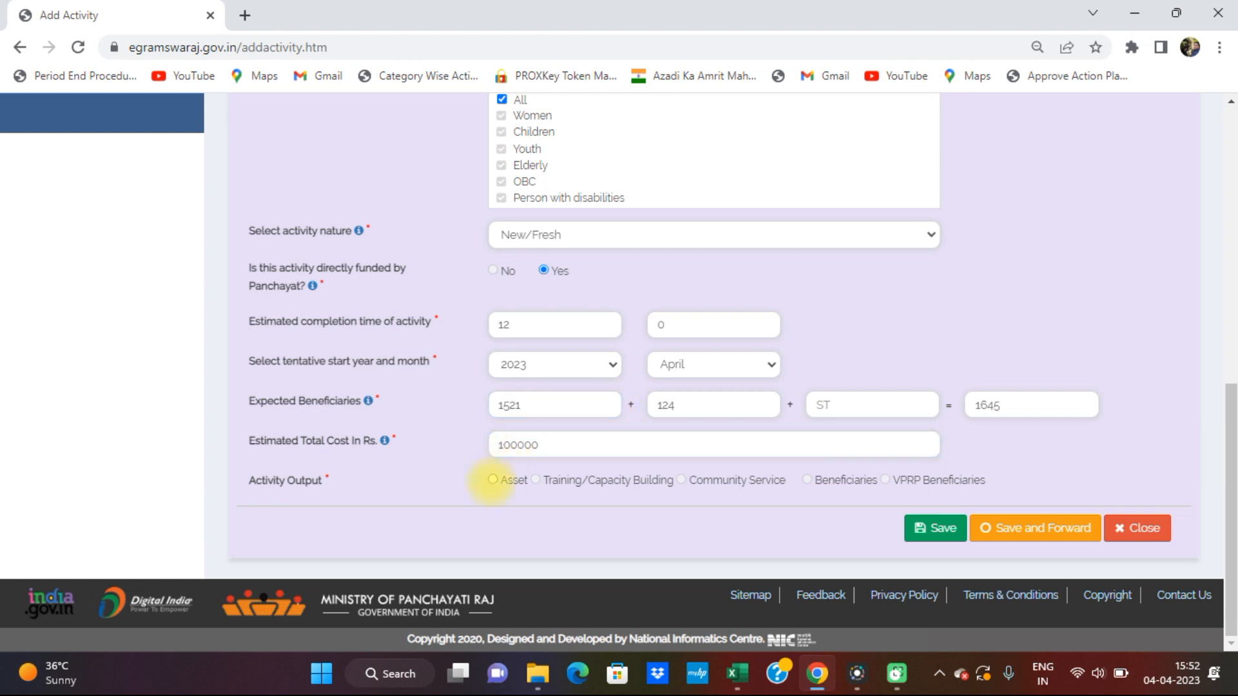
Step: Set the activity output to Asset and classify it as Immovable, Roads, Bridges & Culverts, with sub category Road CC
{"action": "left_click", "coordinate": [492, 479]}
{"action": "left_click", "coordinate": [444, 174]}
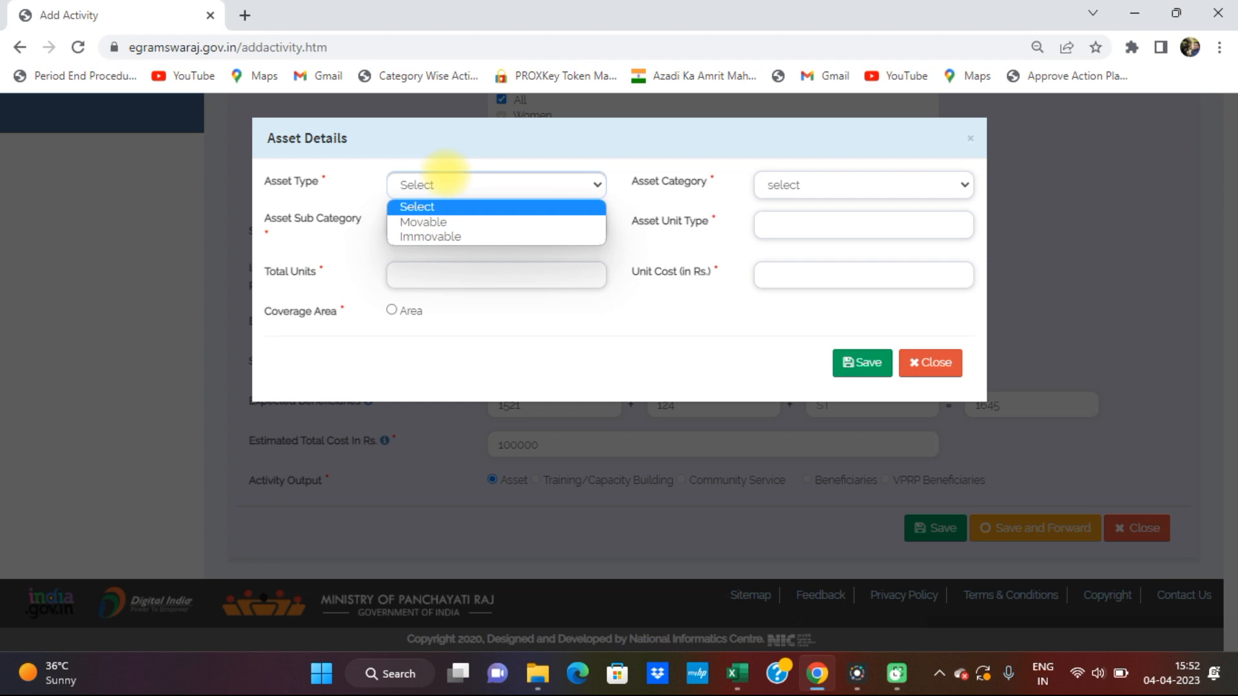
{"action": "left_click", "coordinate": [451, 236]}
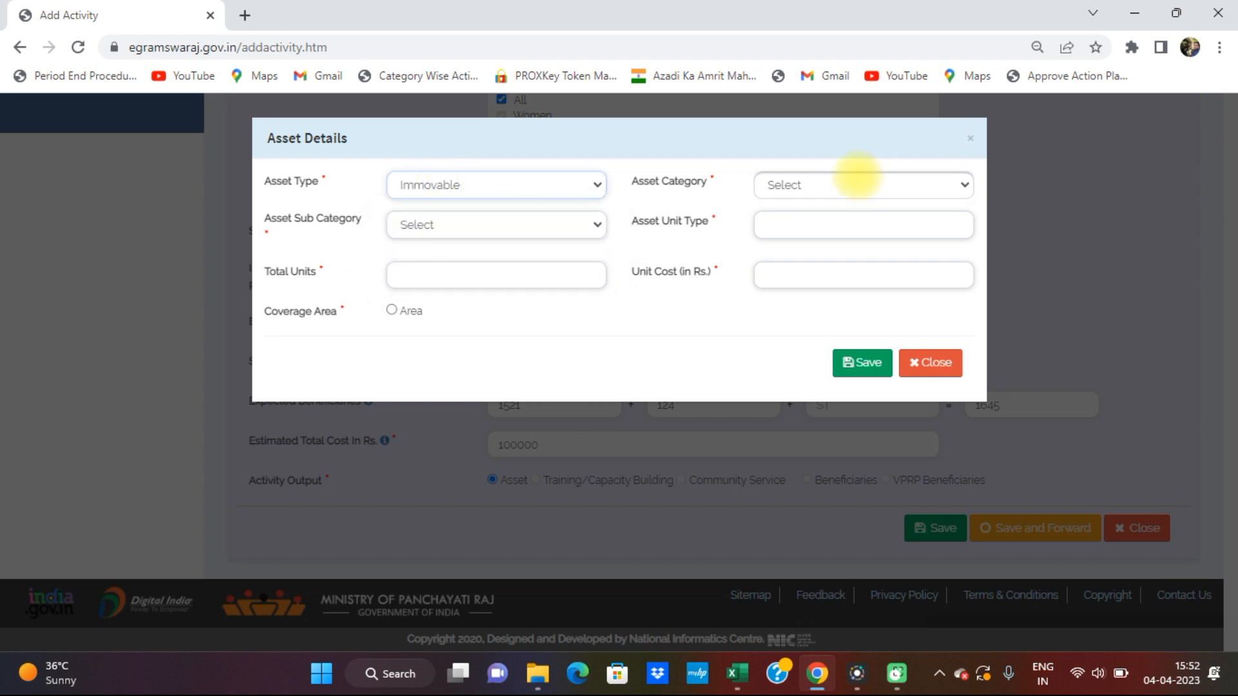
{"action": "left_click", "coordinate": [765, 183]}
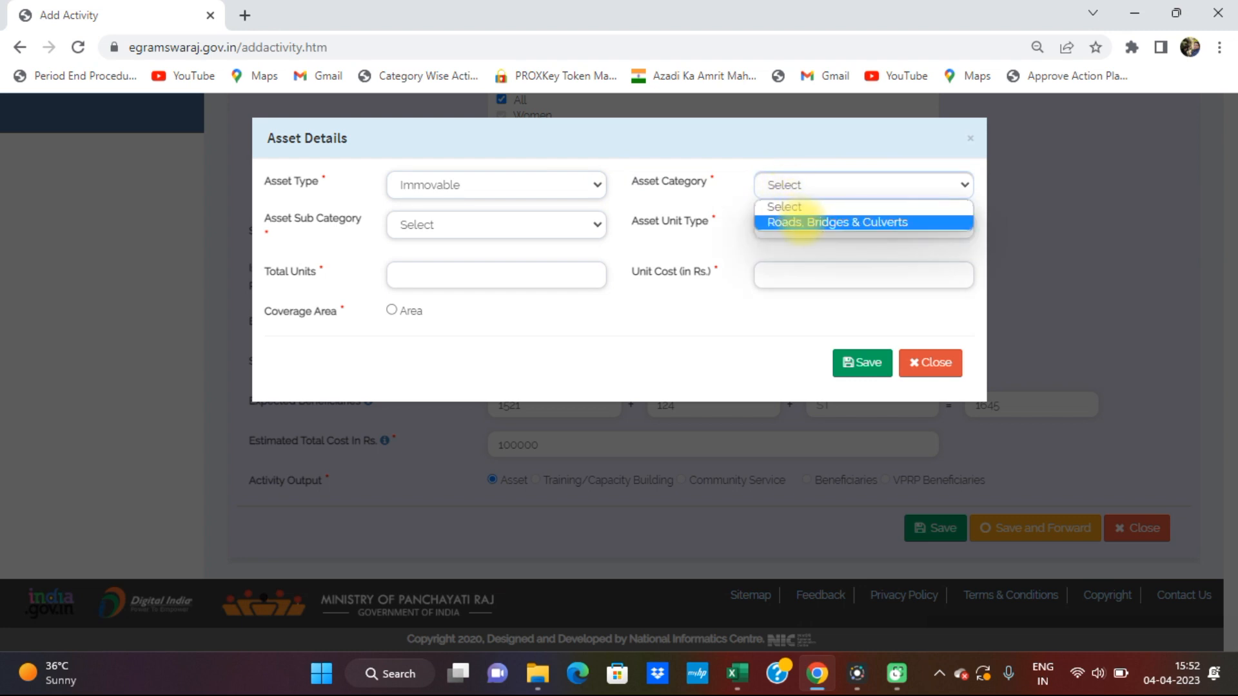
{"action": "left_click", "coordinate": [805, 222]}
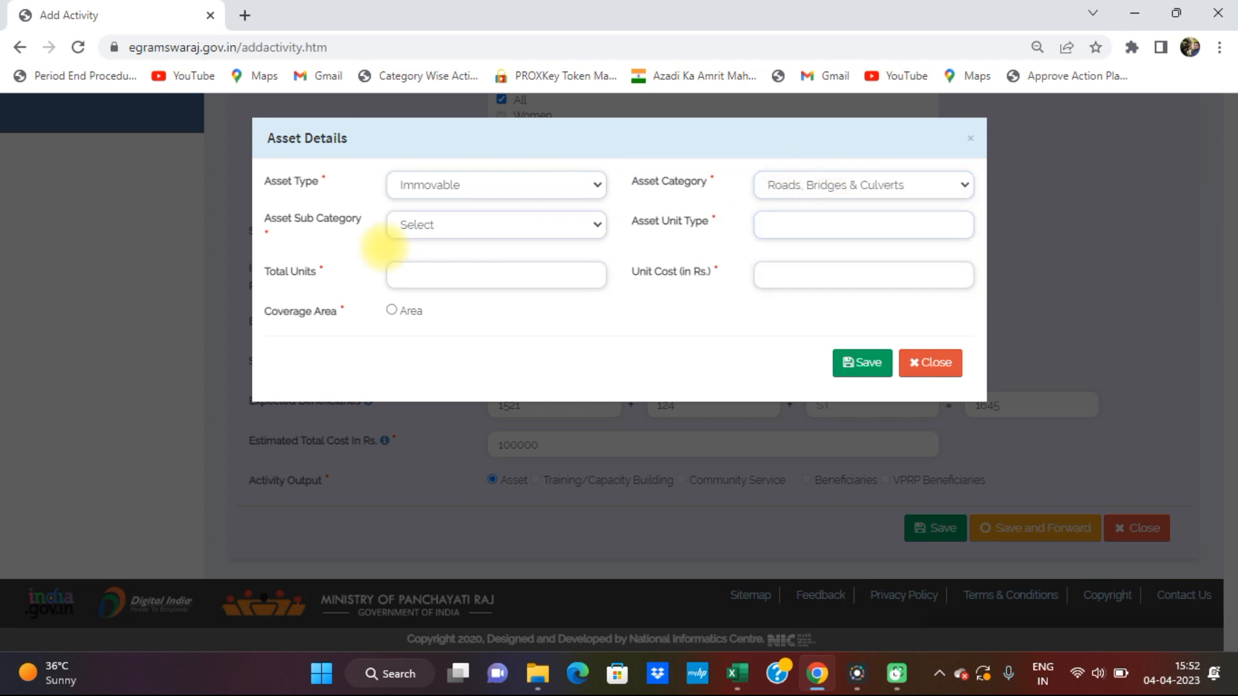
{"action": "left_click", "coordinate": [501, 225]}
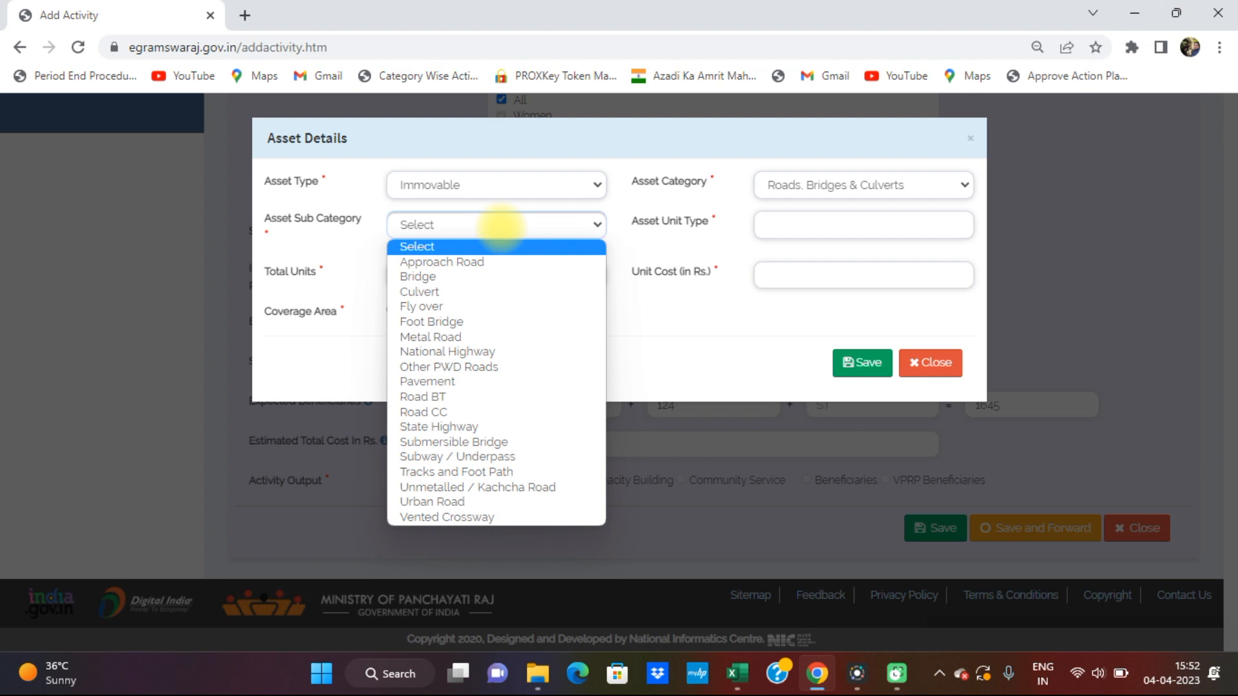
{"action": "left_click", "coordinate": [441, 411]}
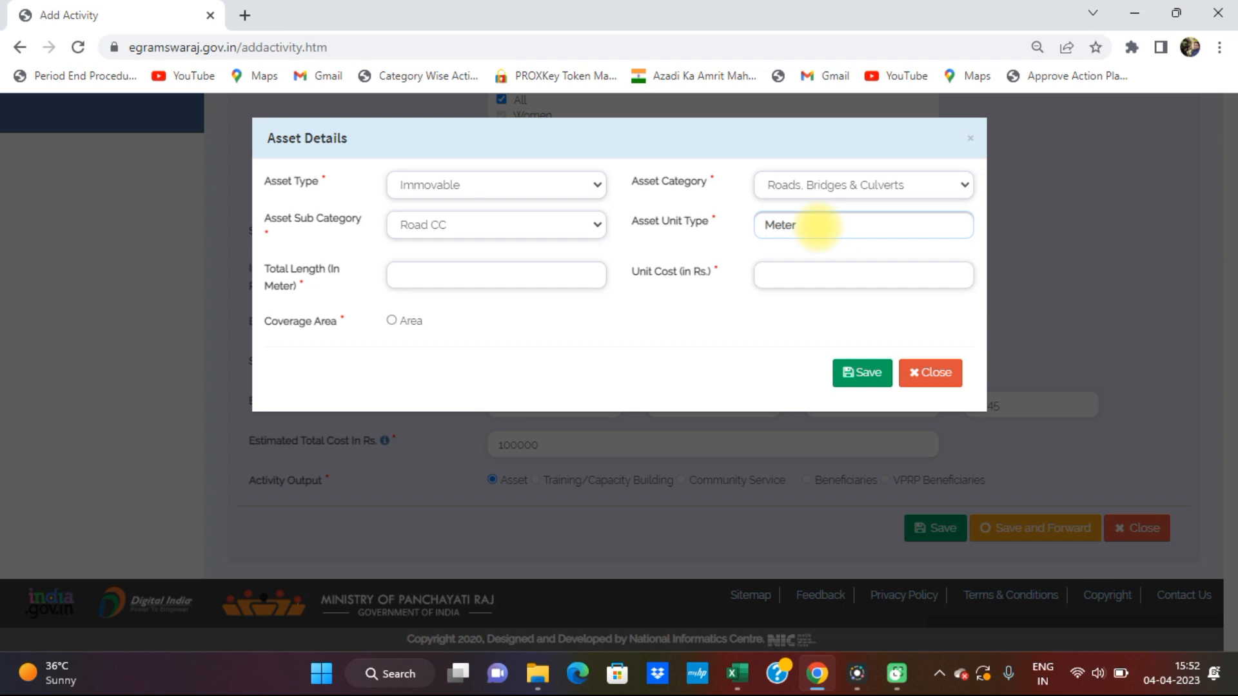
Step: Enter a total length of 100 meters and a unit cost of Rs. 1000 for the asset
{"action": "left_click", "coordinate": [440, 284]}
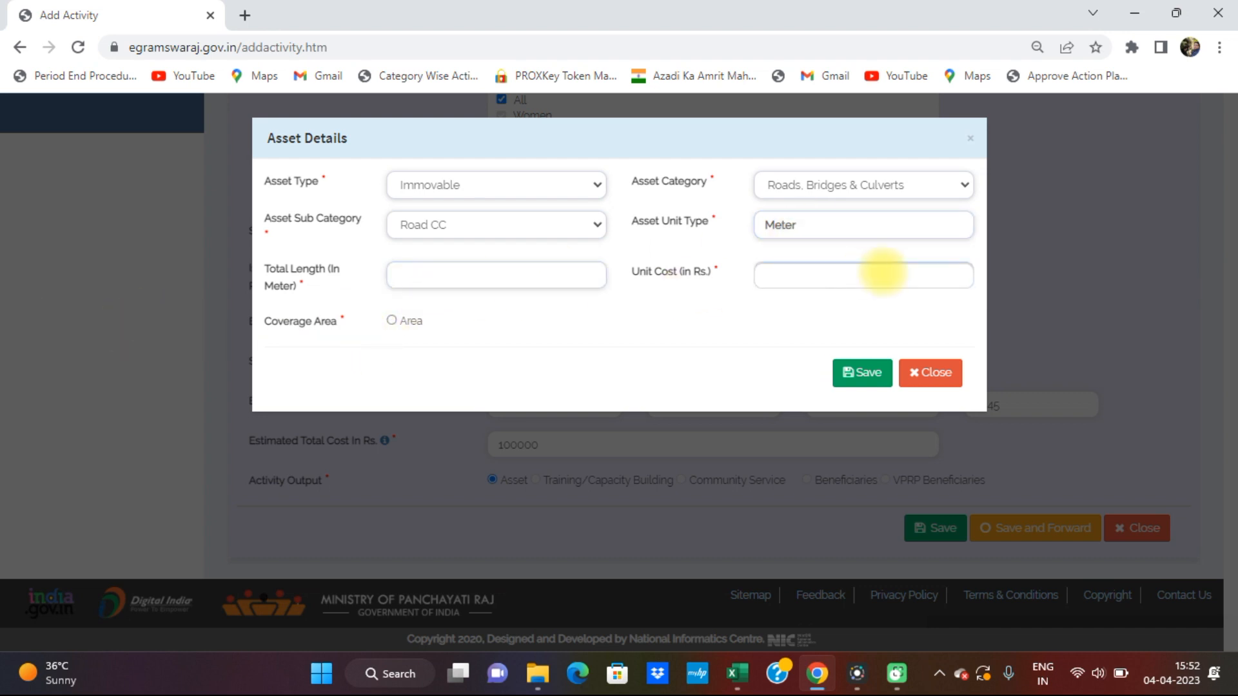
{"action": "type", "text": "100"}
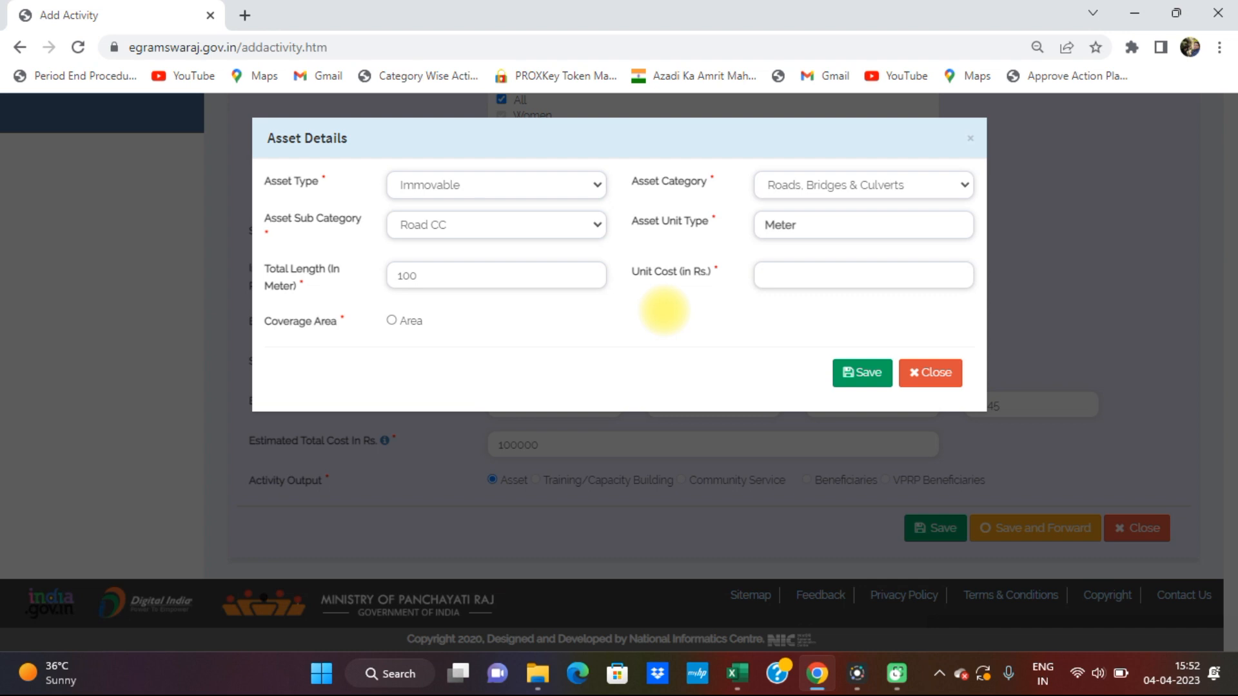
{"action": "type", "text": "1000"}
Step: Set the asset's coverage to Area and add Makarbai to the selected census villages
{"action": "left_click", "coordinate": [393, 319]}
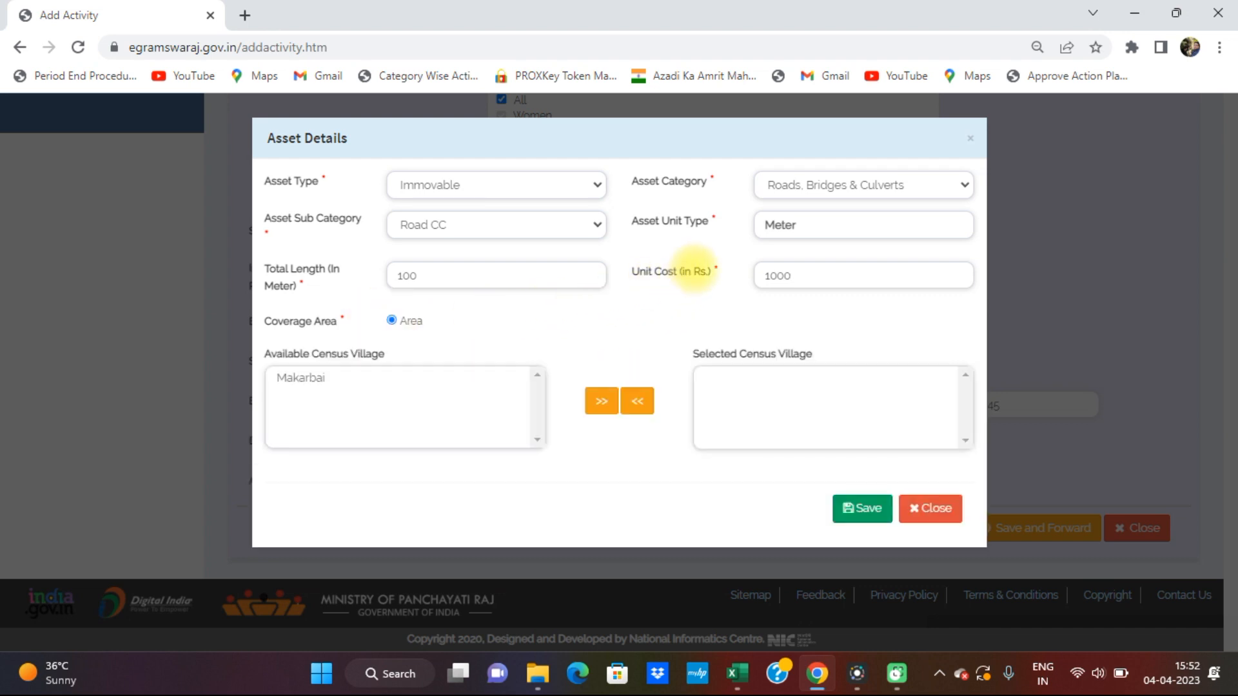
{"action": "left_click", "coordinate": [300, 378]}
{"action": "left_click", "coordinate": [601, 401]}
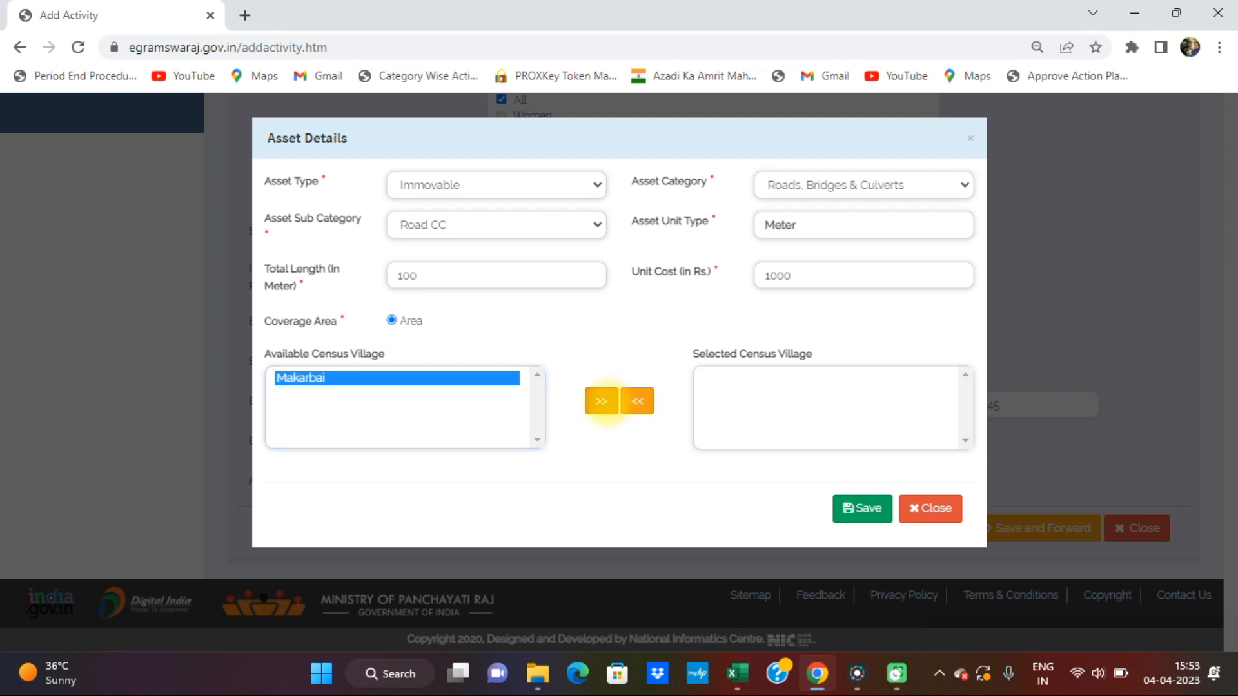
Step: Add the GIS data row for Makarbai's single unit and save the asset details
{"action": "scroll", "coordinate": [859, 290], "scroll_direction": "down", "scroll_amount": 2}
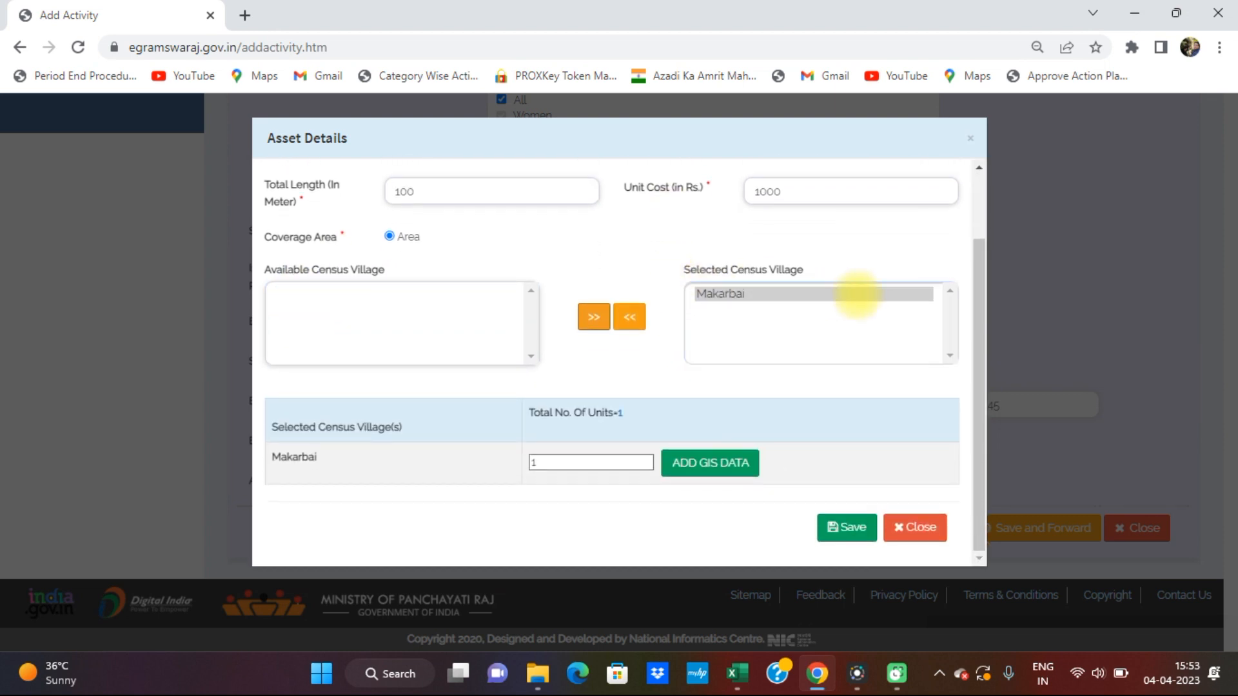
{"action": "left_click", "coordinate": [709, 463]}
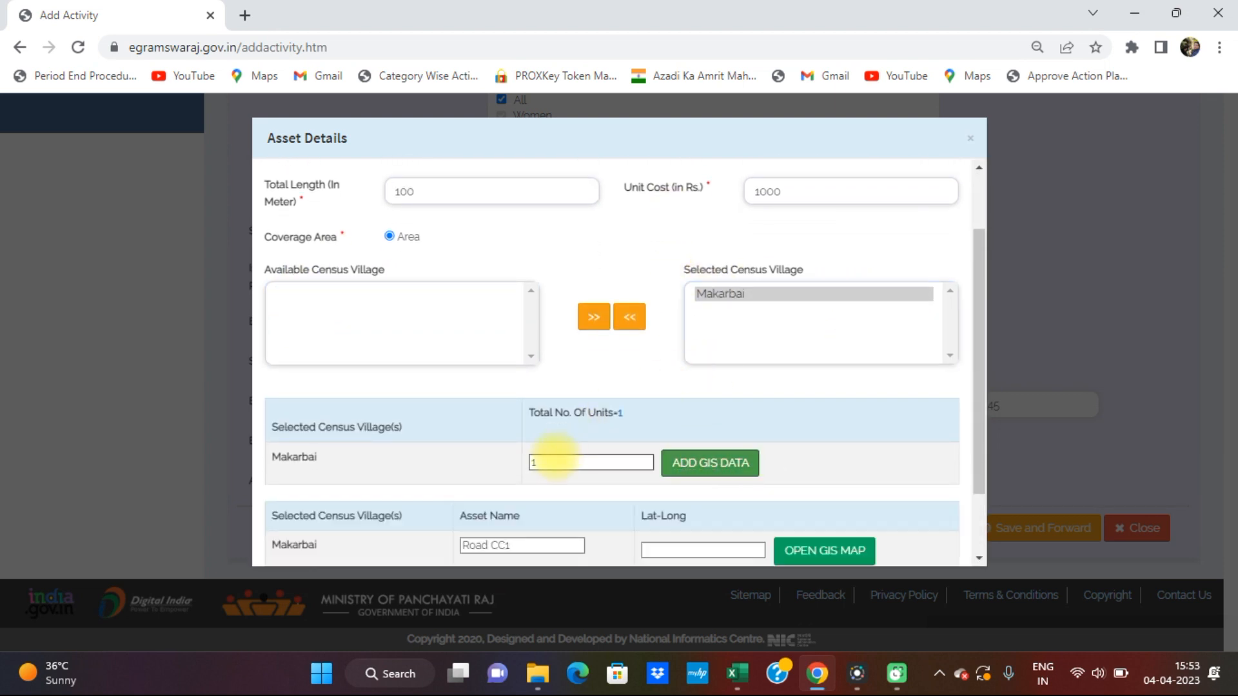
{"action": "scroll", "coordinate": [665, 369], "scroll_direction": "down", "scroll_amount": 2}
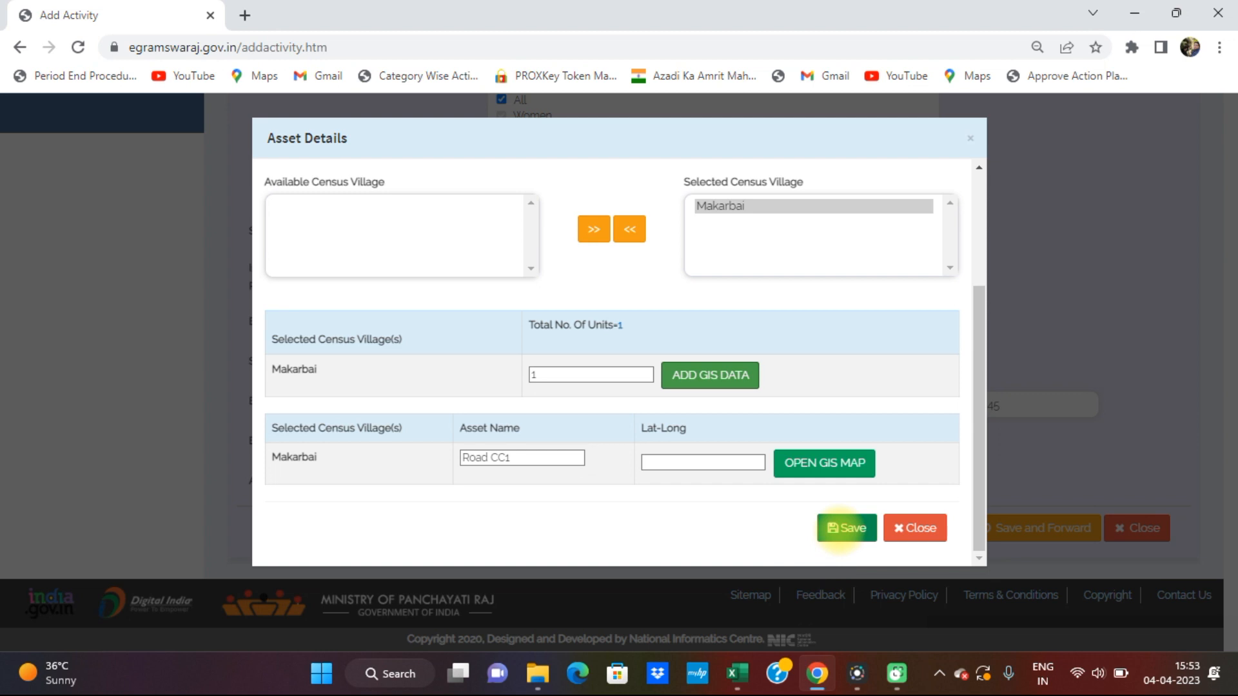
{"action": "left_click", "coordinate": [835, 526]}
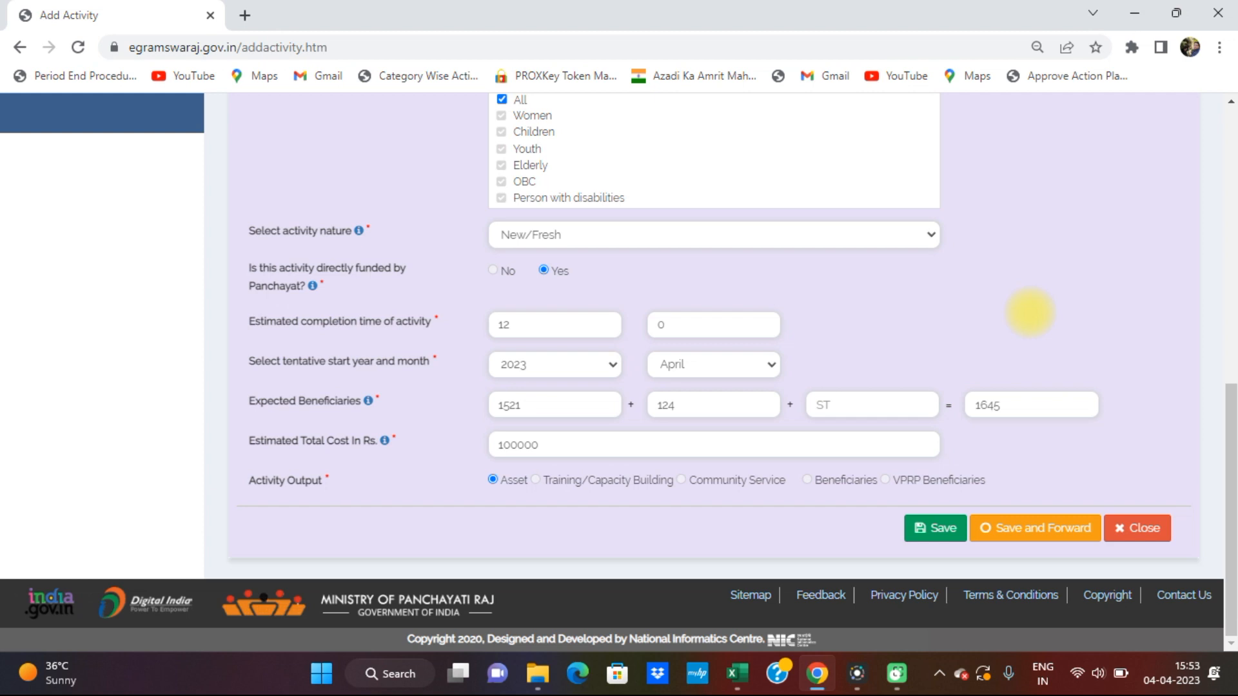
Step: Review the completed Register Activity form, from the theme and brief description through to the estimated cost and activity output
{"action": "scroll", "coordinate": [1031, 312], "scroll_direction": "up", "scroll_amount": 6}
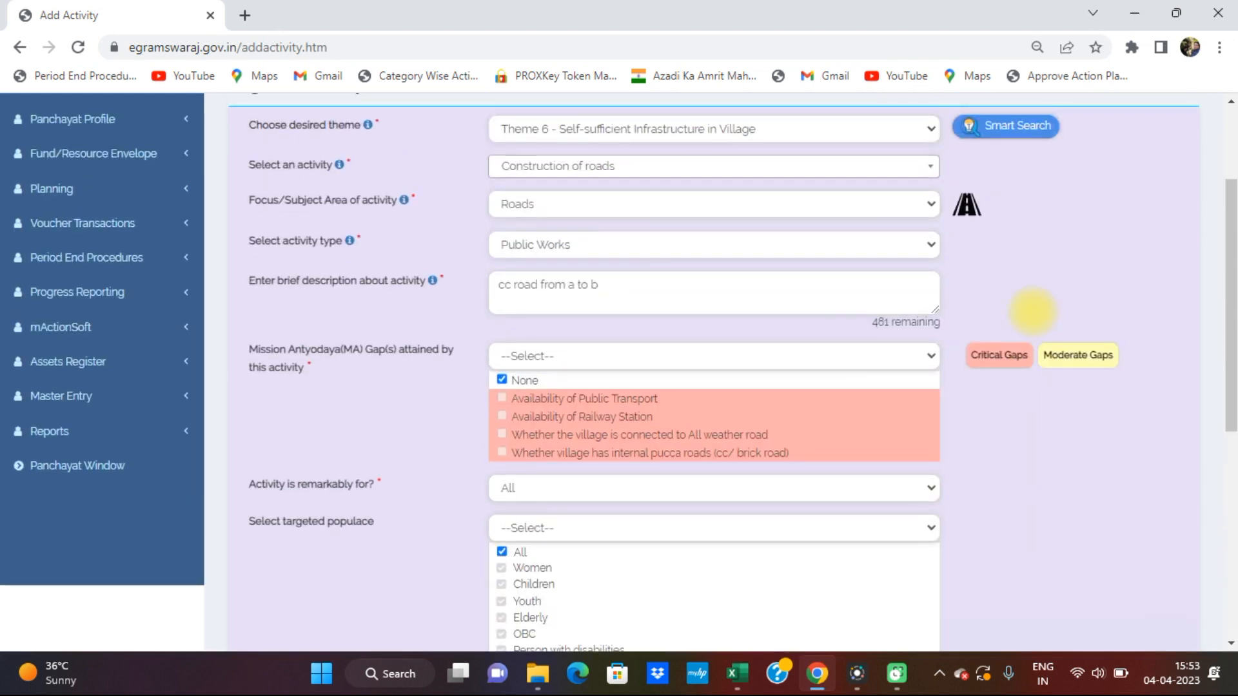
{"action": "scroll", "coordinate": [1033, 311], "scroll_direction": "down", "scroll_amount": 7}
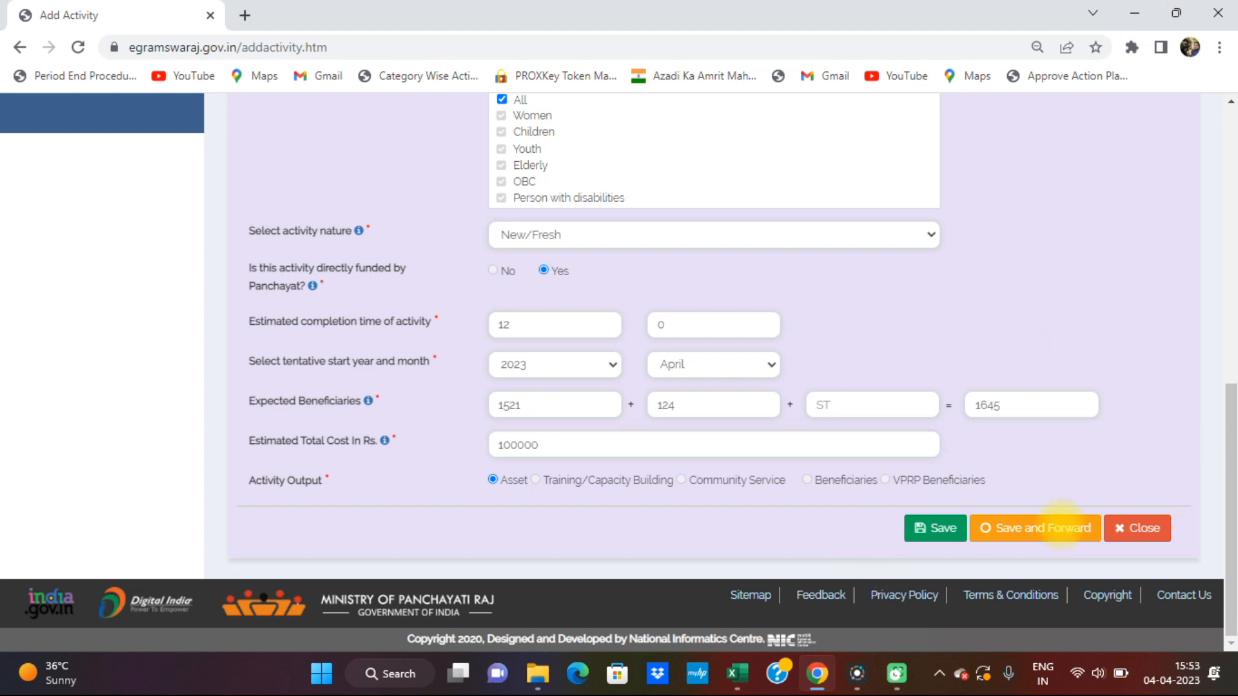
{"action": "scroll", "coordinate": [1054, 387], "scroll_direction": "up", "scroll_amount": 9}
{"action": "scroll", "coordinate": [1047, 374], "scroll_direction": "down", "scroll_amount": 5}
{"action": "scroll", "coordinate": [1053, 371], "scroll_direction": "down", "scroll_amount": 3}
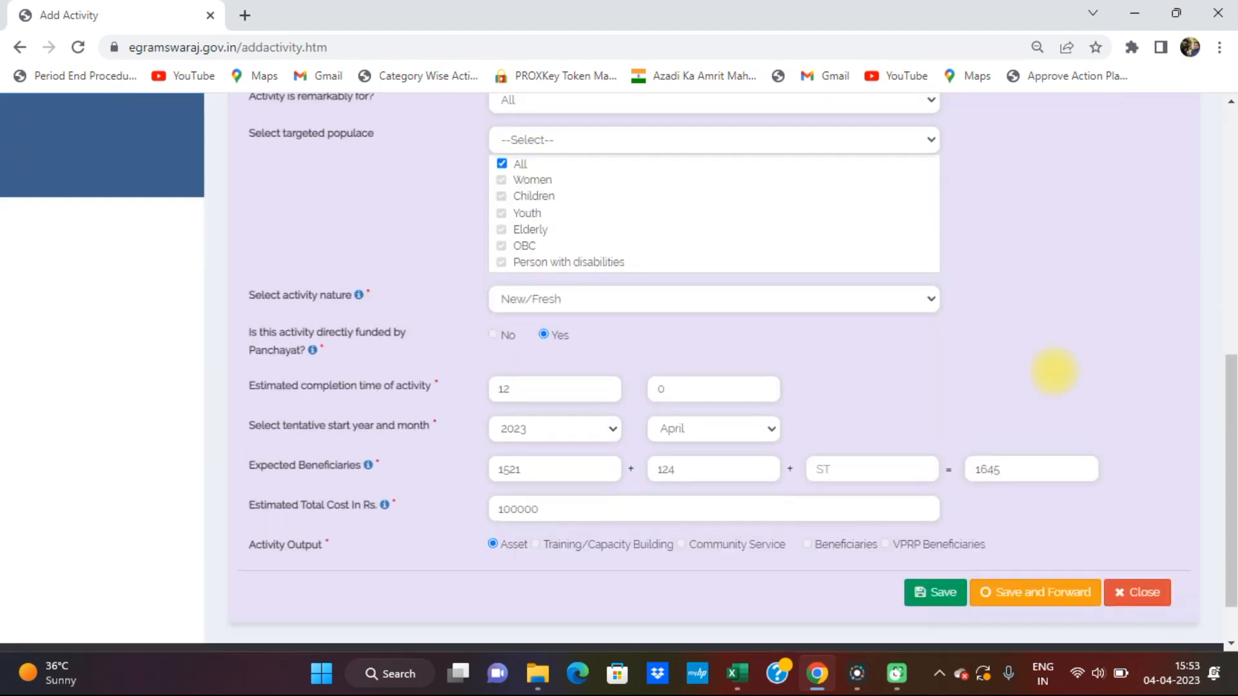
{"action": "scroll", "coordinate": [1057, 364], "scroll_direction": "up", "scroll_amount": 9}
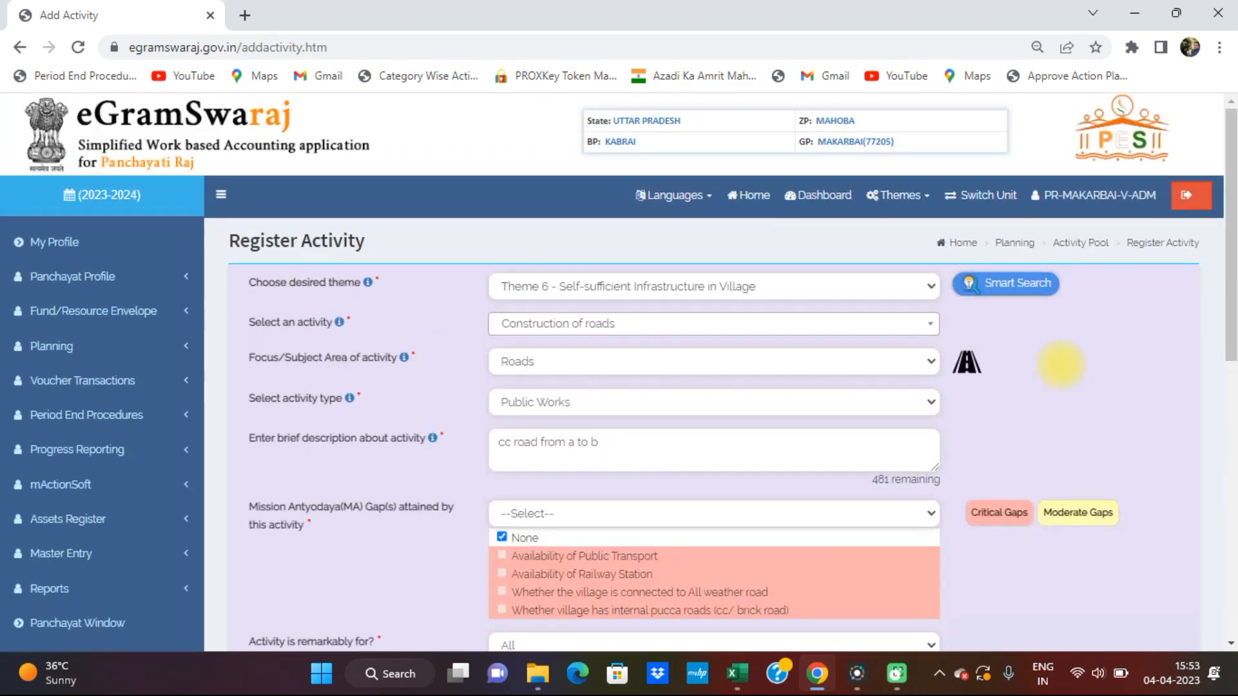
{"action": "scroll", "coordinate": [1060, 365], "scroll_direction": "down", "scroll_amount": 3}
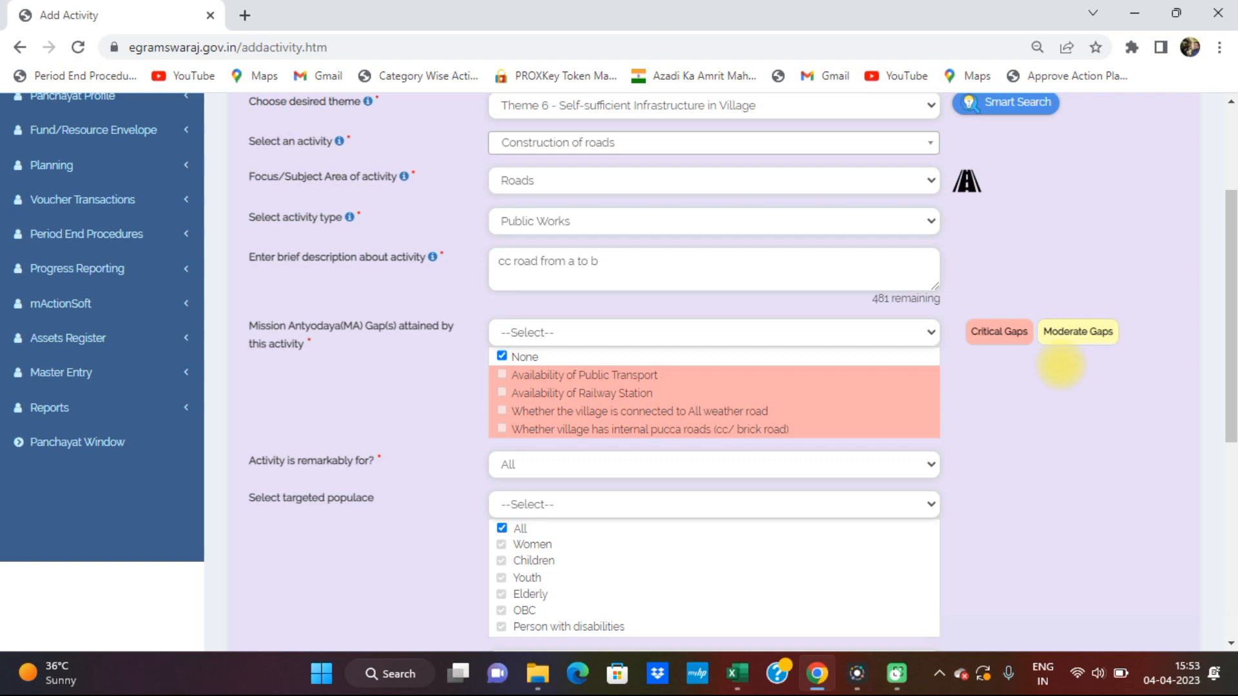
{"action": "scroll", "coordinate": [1061, 365], "scroll_direction": "down", "scroll_amount": 7}
{"action": "scroll", "coordinate": [613, 318], "scroll_direction": "up", "scroll_amount": 10}
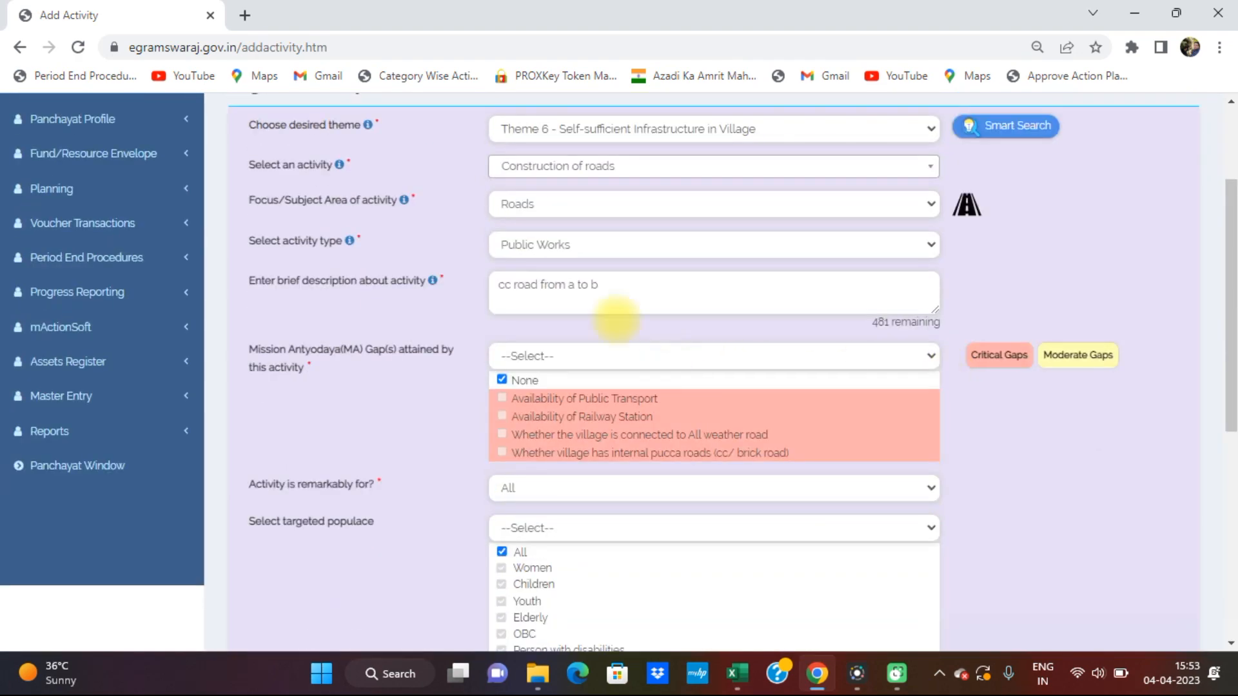
{"action": "scroll", "coordinate": [525, 249], "scroll_direction": "down", "scroll_amount": 3}
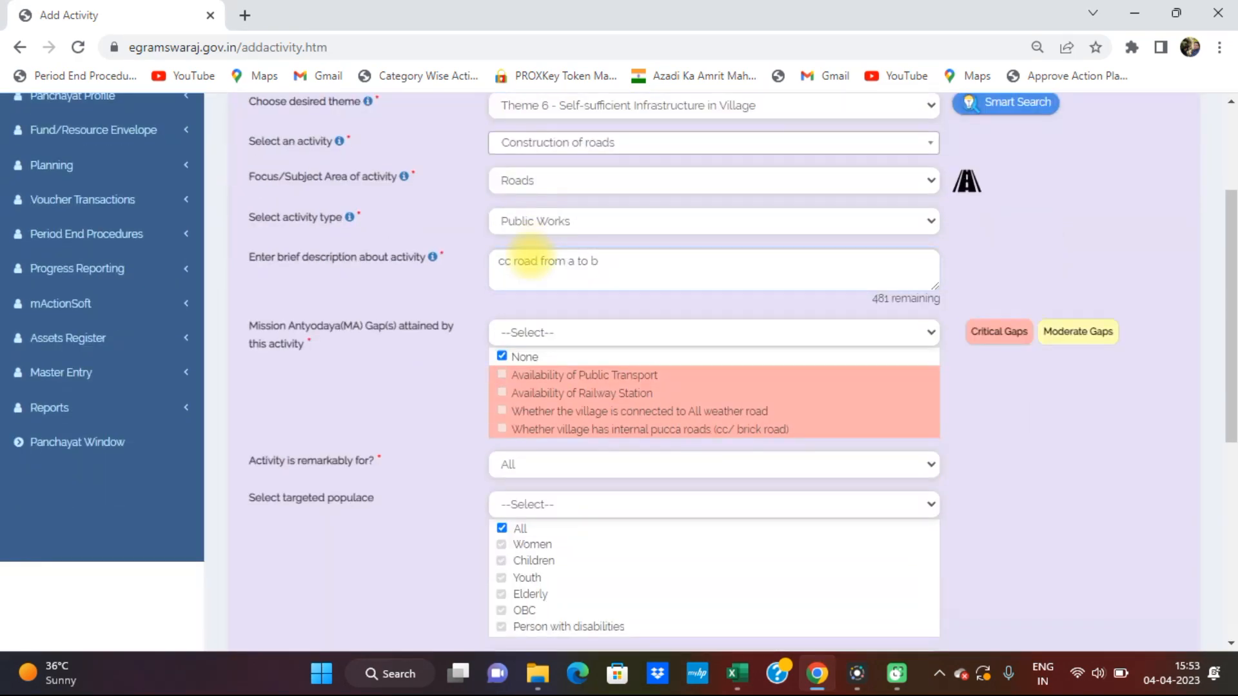
{"action": "scroll", "coordinate": [525, 261], "scroll_direction": "down", "scroll_amount": 6}
{"action": "scroll", "coordinate": [528, 261], "scroll_direction": "up", "scroll_amount": 5}
{"action": "scroll", "coordinate": [531, 251], "scroll_direction": "up", "scroll_amount": 1}
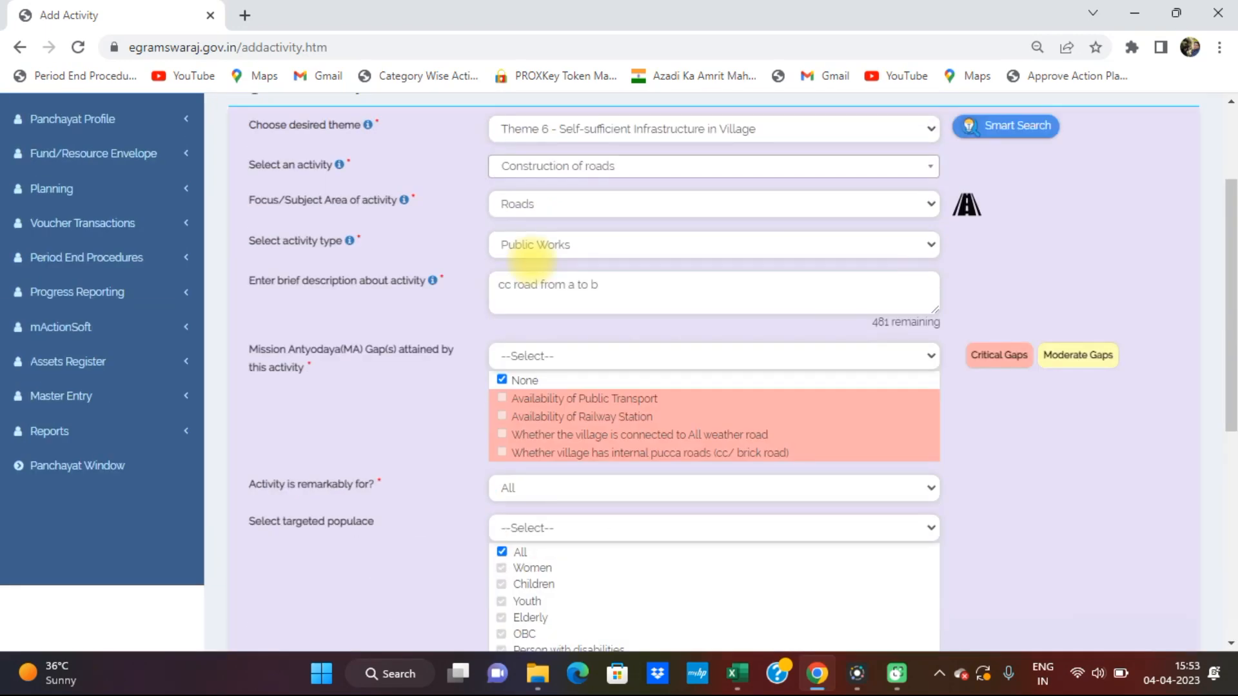
{"action": "scroll", "coordinate": [602, 296], "scroll_direction": "down", "scroll_amount": 7}
{"action": "scroll", "coordinate": [864, 323], "scroll_direction": "up", "scroll_amount": 6}
{"action": "scroll", "coordinate": [865, 323], "scroll_direction": "up", "scroll_amount": 4}
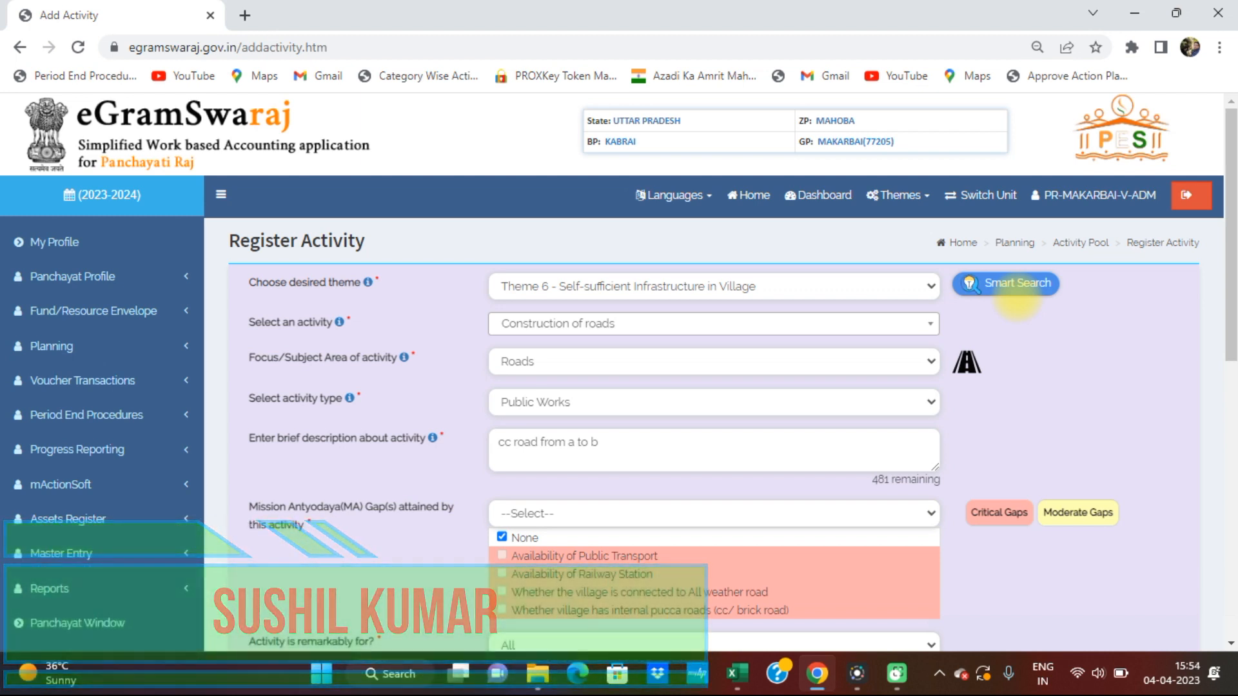
{"action": "scroll", "coordinate": [1057, 293], "scroll_direction": "down", "scroll_amount": 1}
{"action": "scroll", "coordinate": [1058, 293], "scroll_direction": "down", "scroll_amount": 5}
{"action": "scroll", "coordinate": [664, 269], "scroll_direction": "up", "scroll_amount": 6}
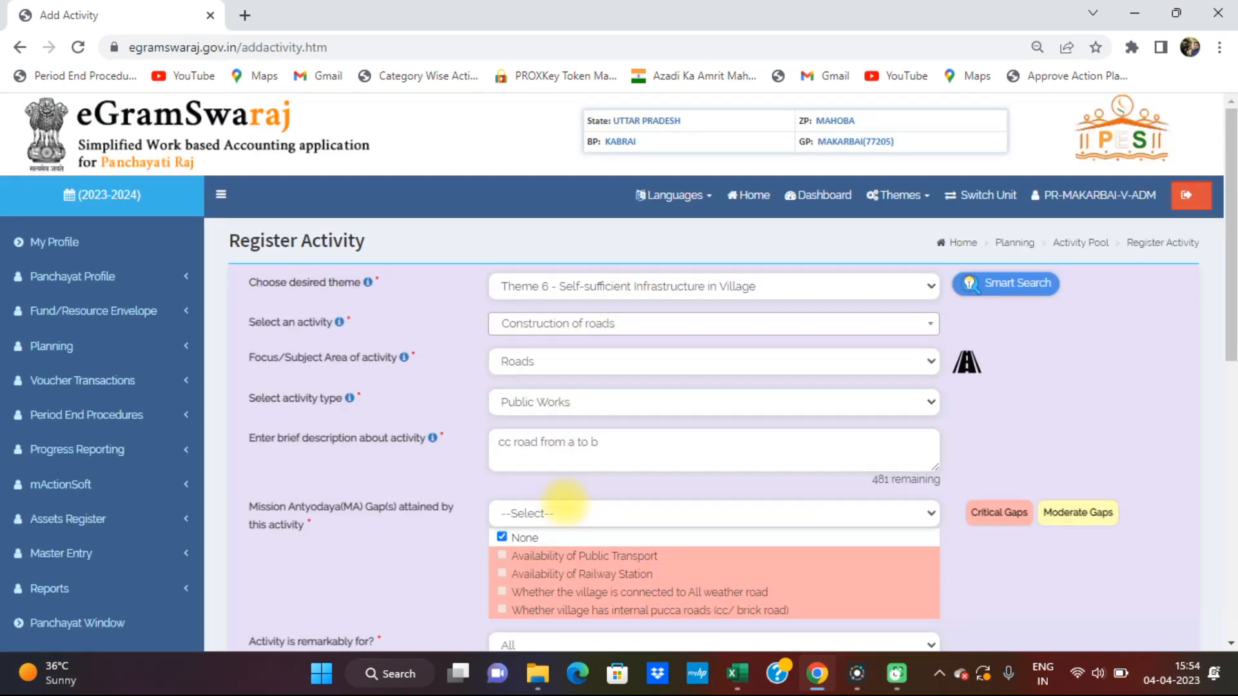
{"action": "scroll", "coordinate": [562, 500], "scroll_direction": "down", "scroll_amount": 1}
{"action": "left_click_drag", "start_coordinate": [613, 351], "coordinate": [498, 351]}
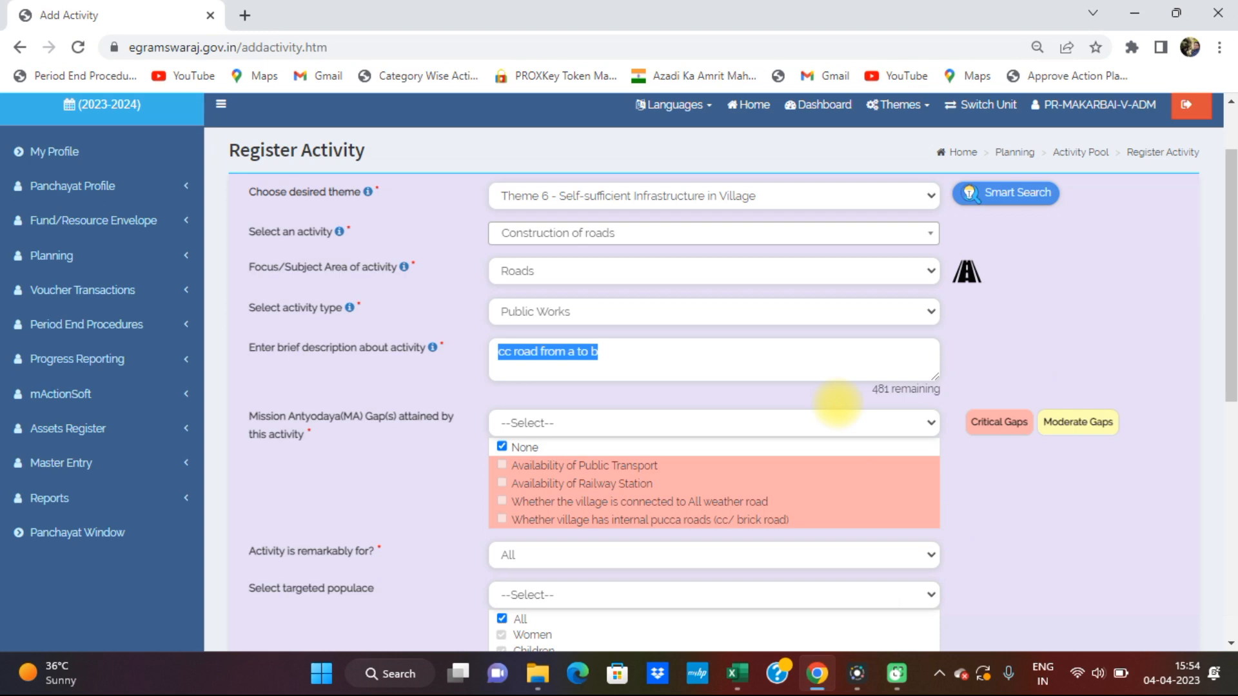
{"action": "scroll", "coordinate": [801, 326], "scroll_direction": "down", "scroll_amount": 8}
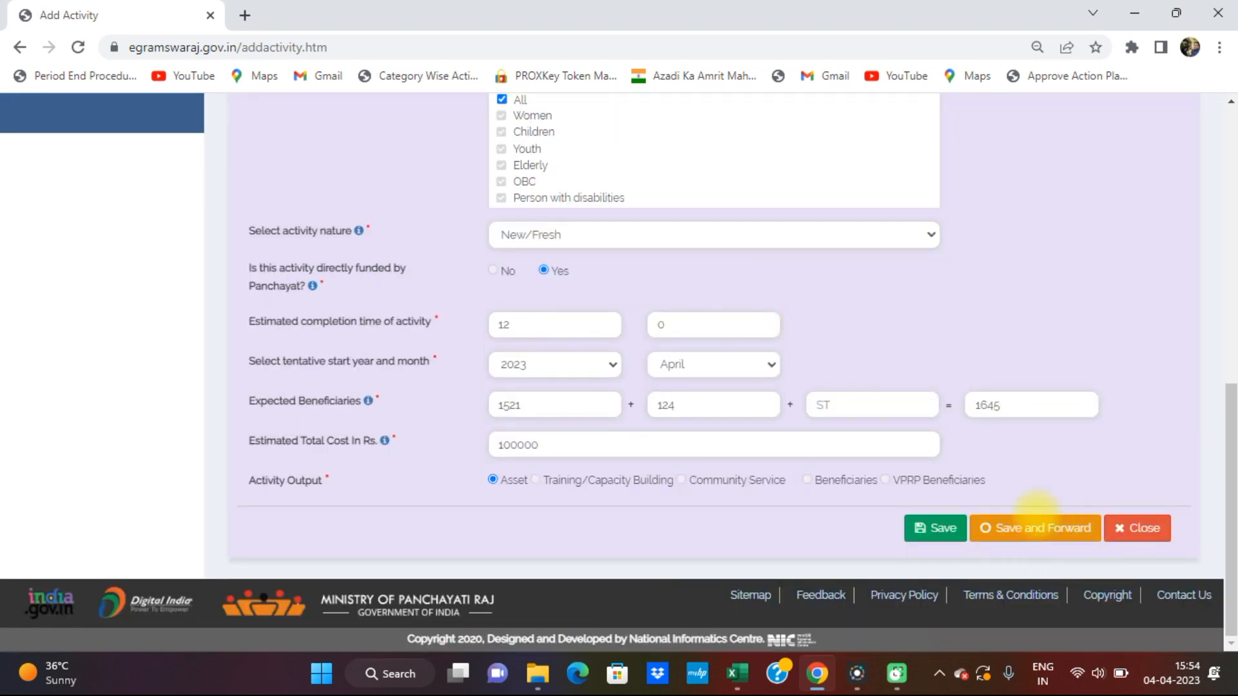
{"action": "scroll", "coordinate": [728, 413], "scroll_direction": "up", "scroll_amount": 8}
{"action": "scroll", "coordinate": [730, 412], "scroll_direction": "down", "scroll_amount": 8}
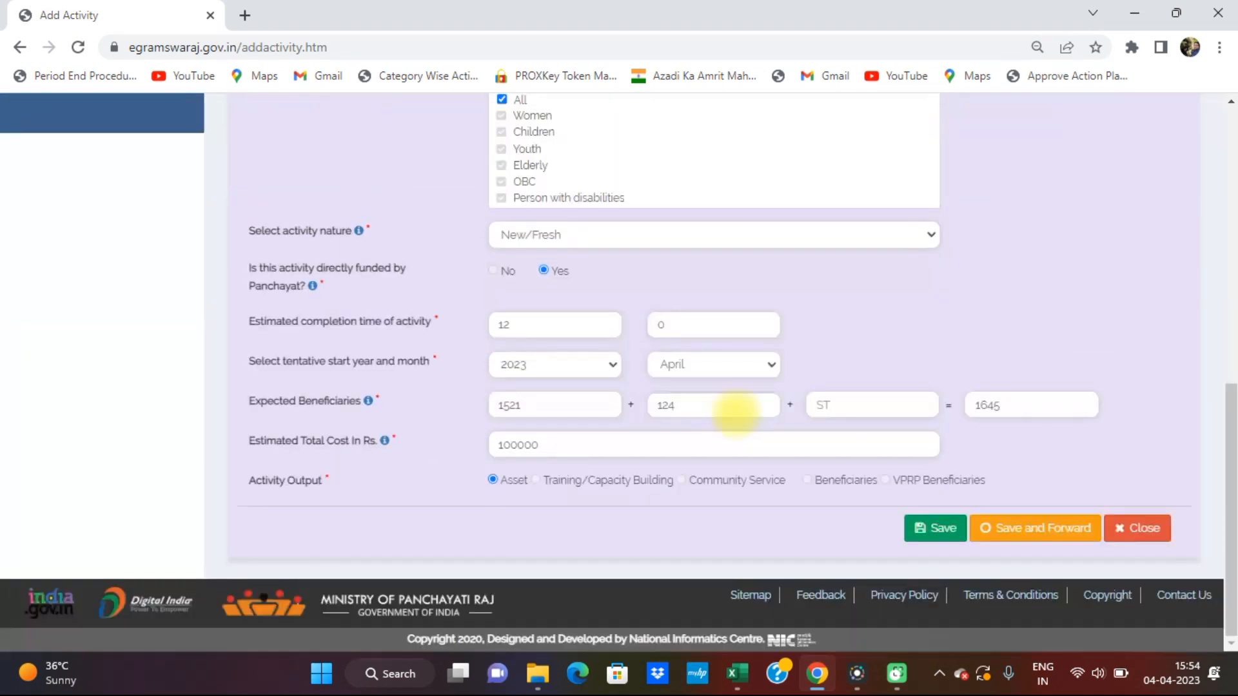
Step: Close the activity registration form without saving the activity
{"action": "left_click", "coordinate": [847, 399]}
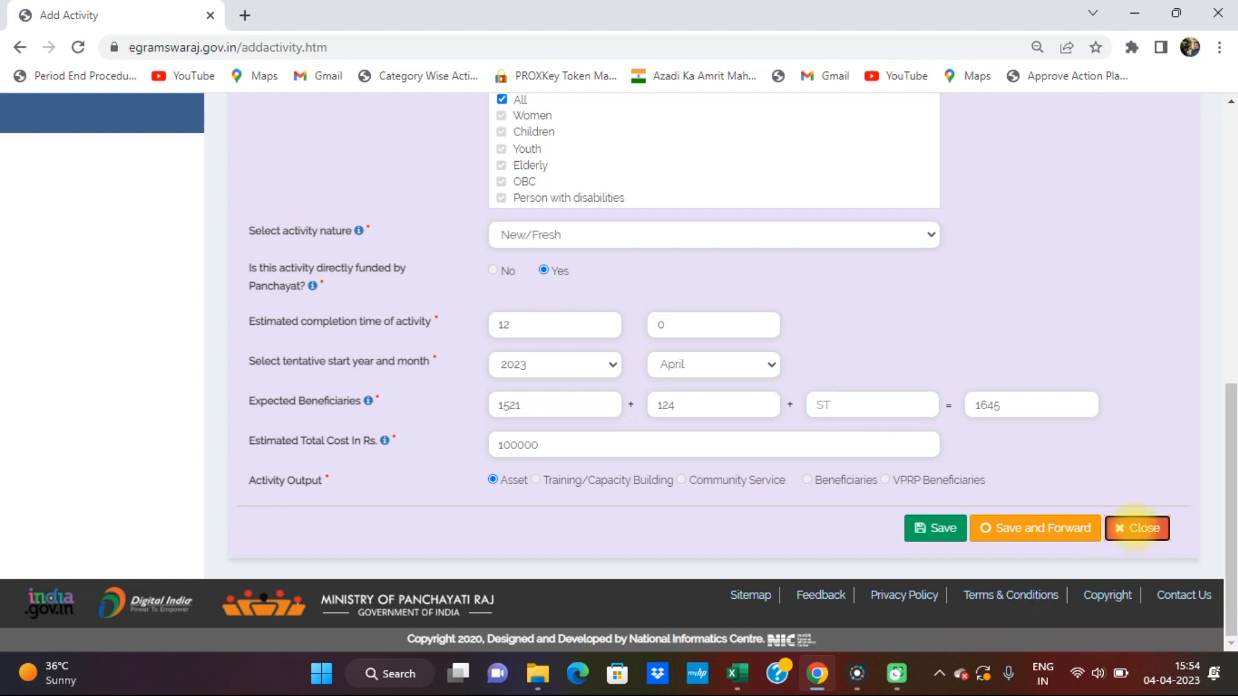
{"action": "left_click", "coordinate": [1120, 526]}
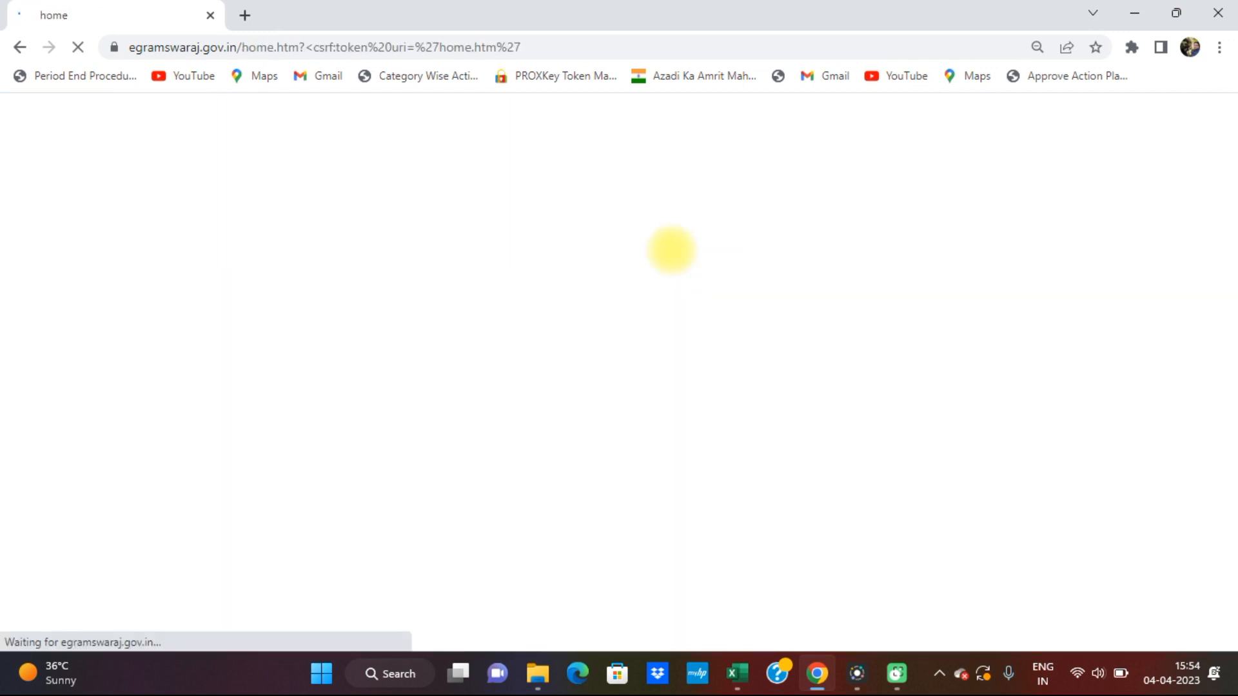